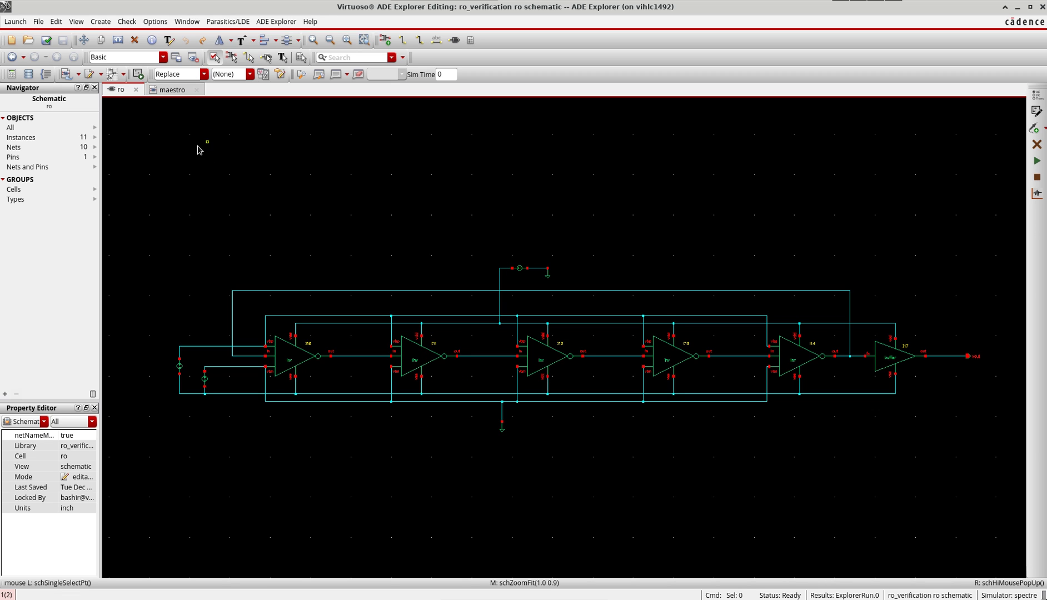
- Add a pss analysis to the maestro setup with the Shooting engine and a beat frequency of 103M
{"action": "left_click", "coordinate": [168, 91]}
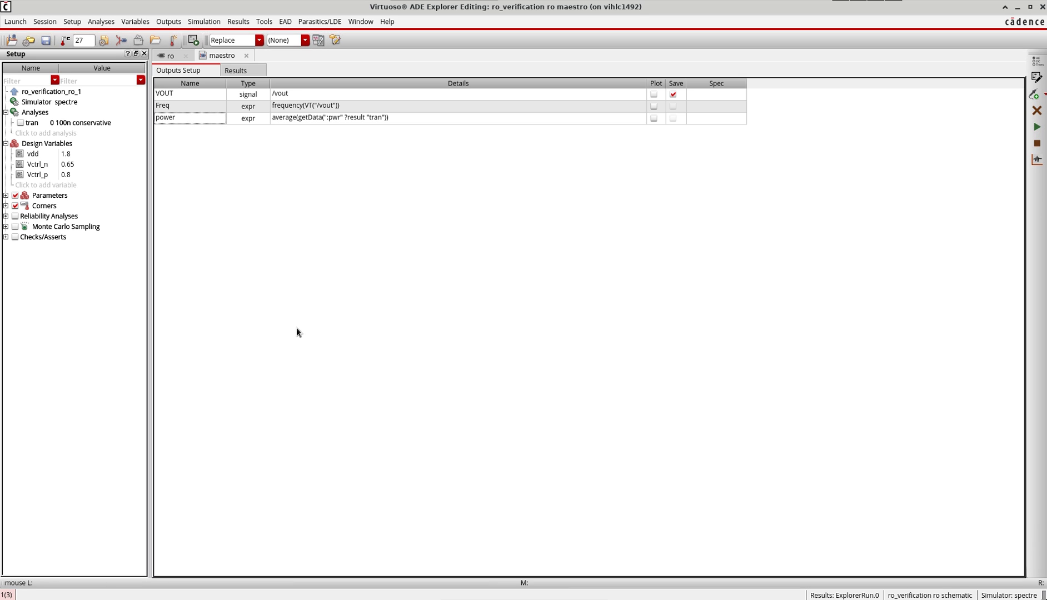
{"action": "left_click", "coordinate": [39, 136]}
{"action": "left_click", "coordinate": [313, 65]}
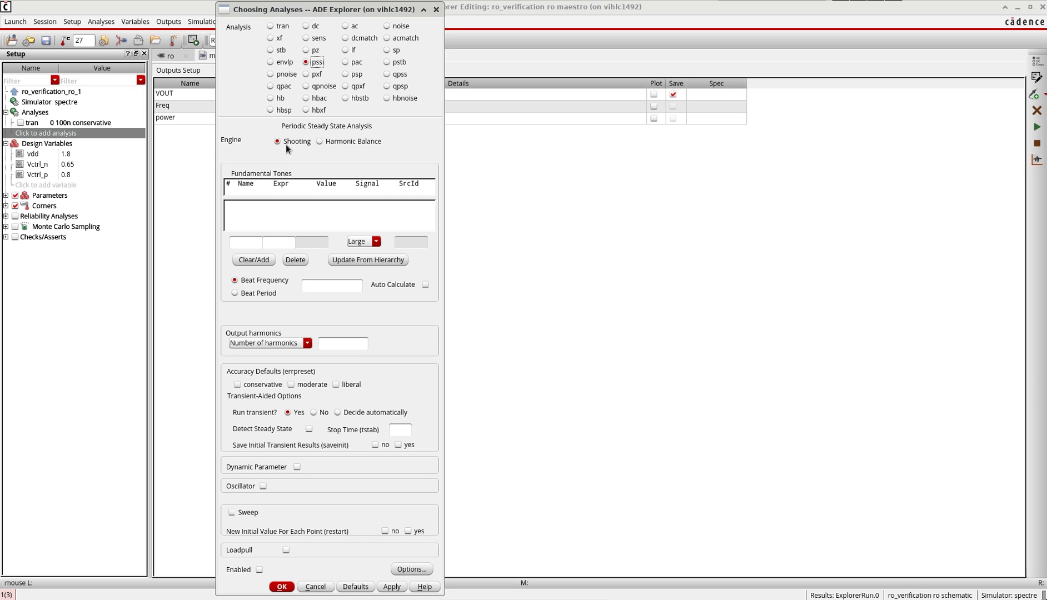
{"action": "left_click", "coordinate": [309, 286]}
{"action": "type", "text": "113"}
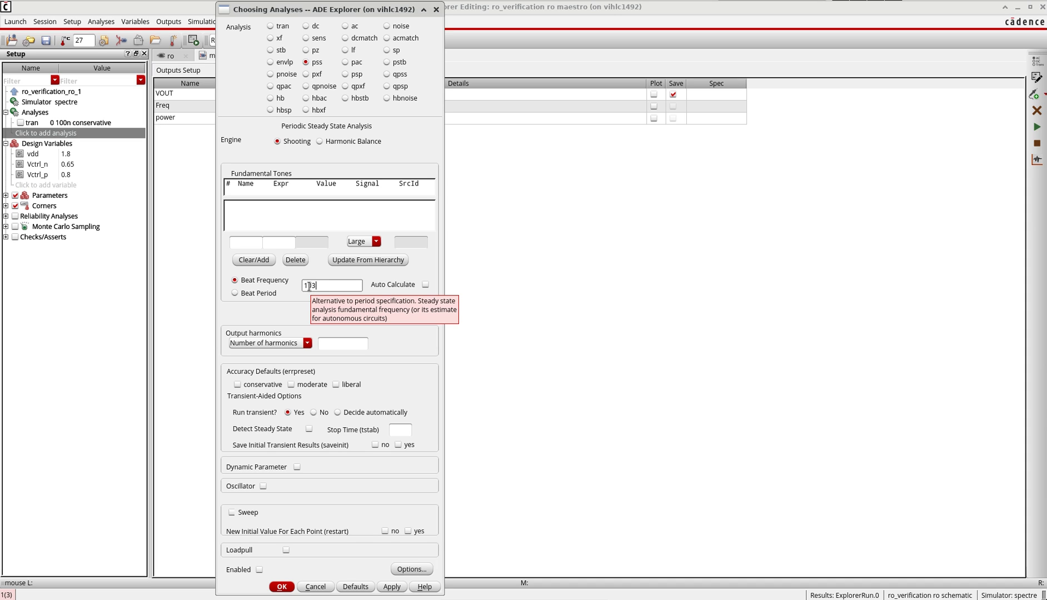
{"action": "type", "text": "M"}
{"action": "key", "text": "shift+Tab"}
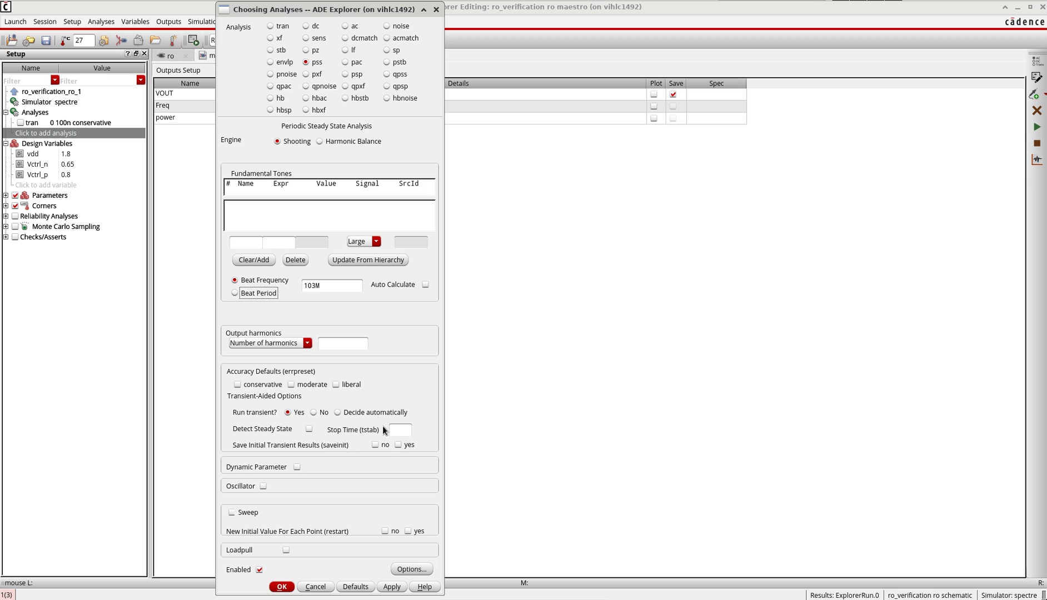
- Set 30 output harmonics, conservative accuracy and a 10n stop time, enable Oscillator, and save the initial transient results
{"action": "left_click", "coordinate": [332, 342]}
{"action": "left_click", "coordinate": [238, 385]}
{"action": "left_click", "coordinate": [397, 427]}
{"action": "type", "text": "10n"}
{"action": "left_click", "coordinate": [263, 486]}
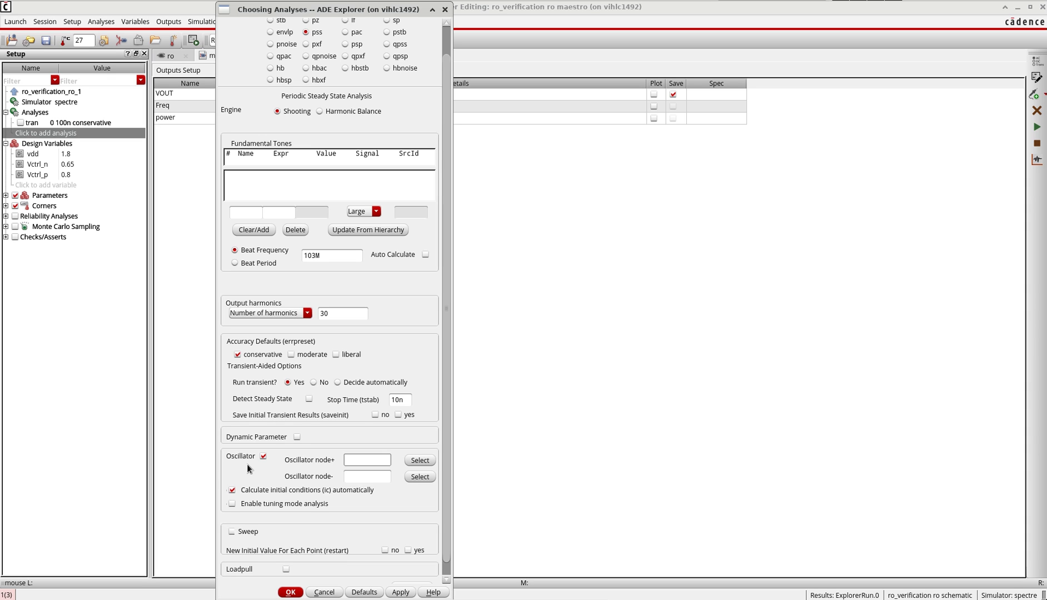
{"action": "left_click", "coordinate": [398, 415]}
- Select /vout as the positive oscillator node and /gnd! as the negative one from the schematic
{"action": "left_click", "coordinate": [418, 460]}
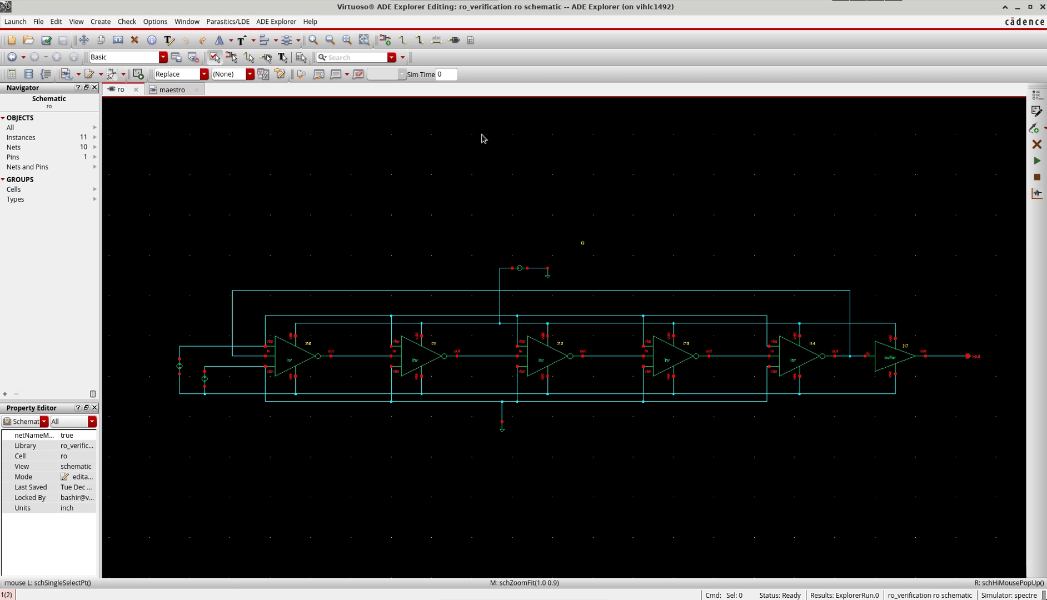
{"action": "left_click", "coordinate": [173, 90]}
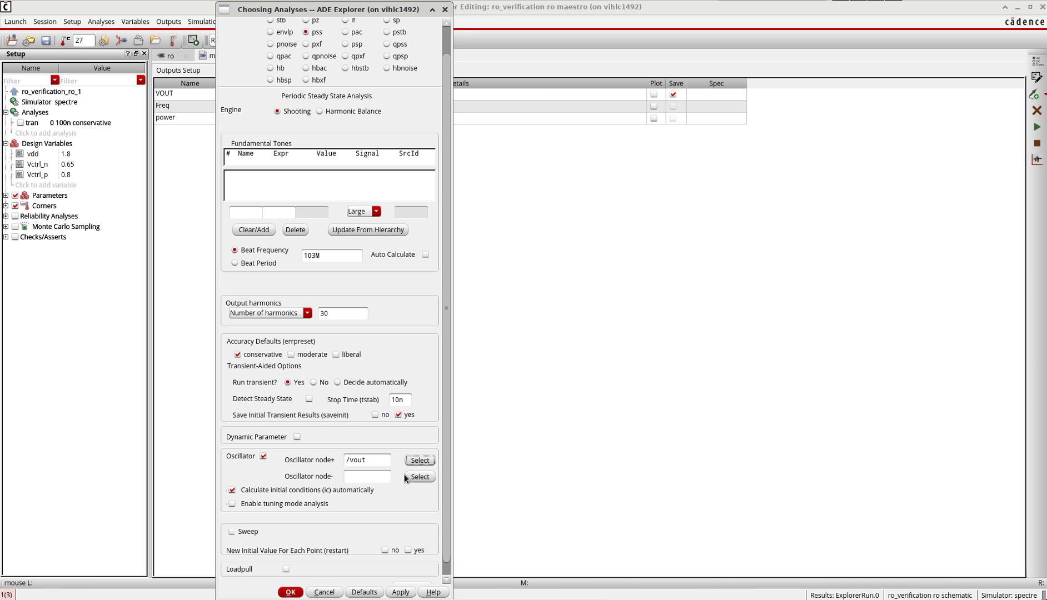
{"action": "left_click", "coordinate": [417, 477]}
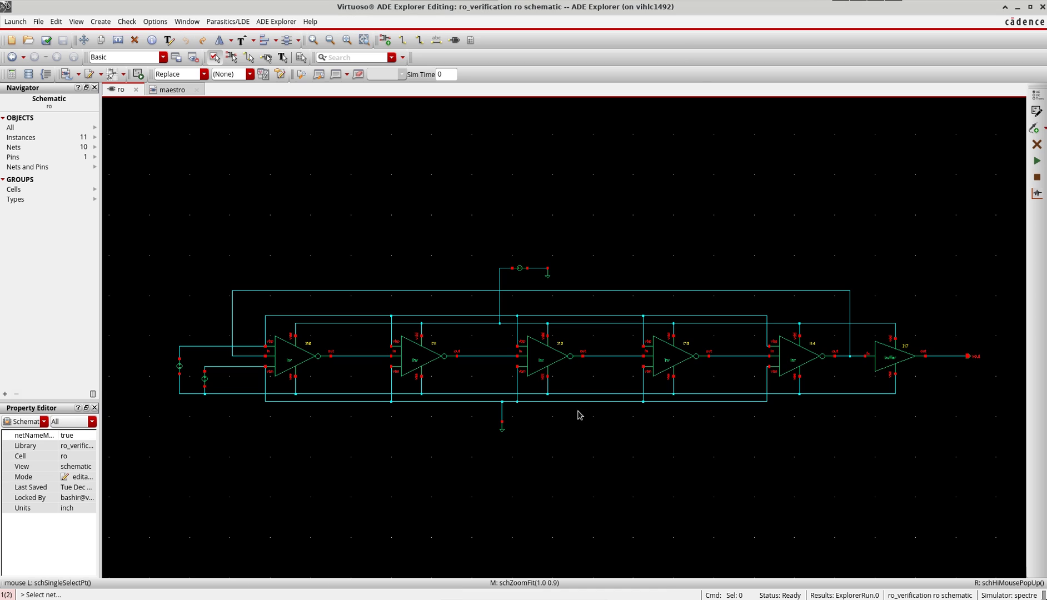
{"action": "left_click", "coordinate": [539, 401]}
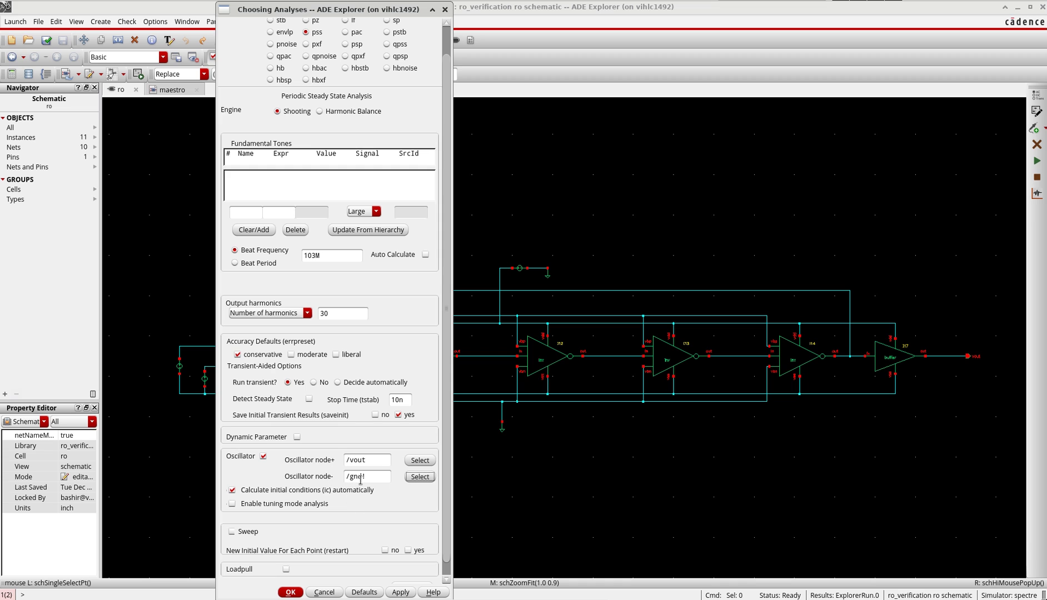
{"action": "left_click_drag", "start_coordinate": [369, 476], "coordinate": [348, 484]}
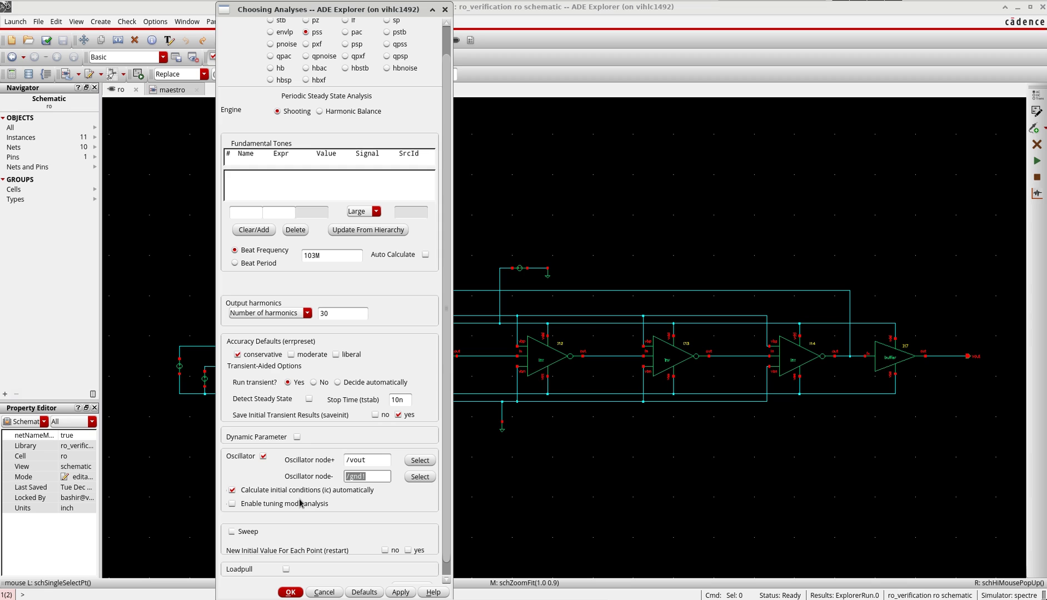
- Turn off automatic calculation of initial conditions and accept the pss analysis setup
{"action": "left_click", "coordinate": [231, 489]}
{"action": "scroll", "coordinate": [345, 505], "scroll_direction": "down", "scroll_amount": 1}
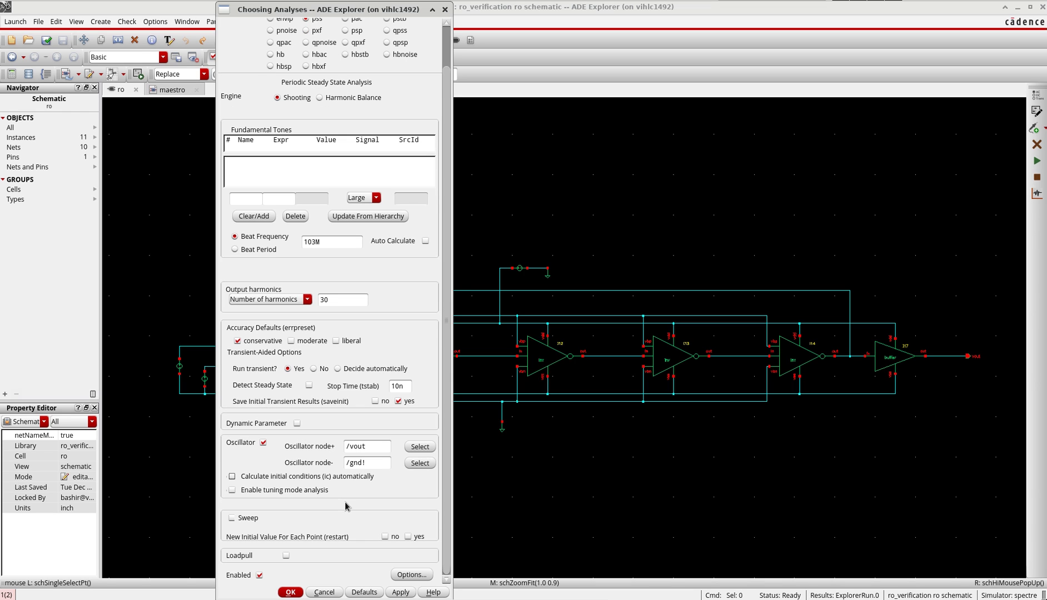
{"action": "left_click", "coordinate": [298, 593]}
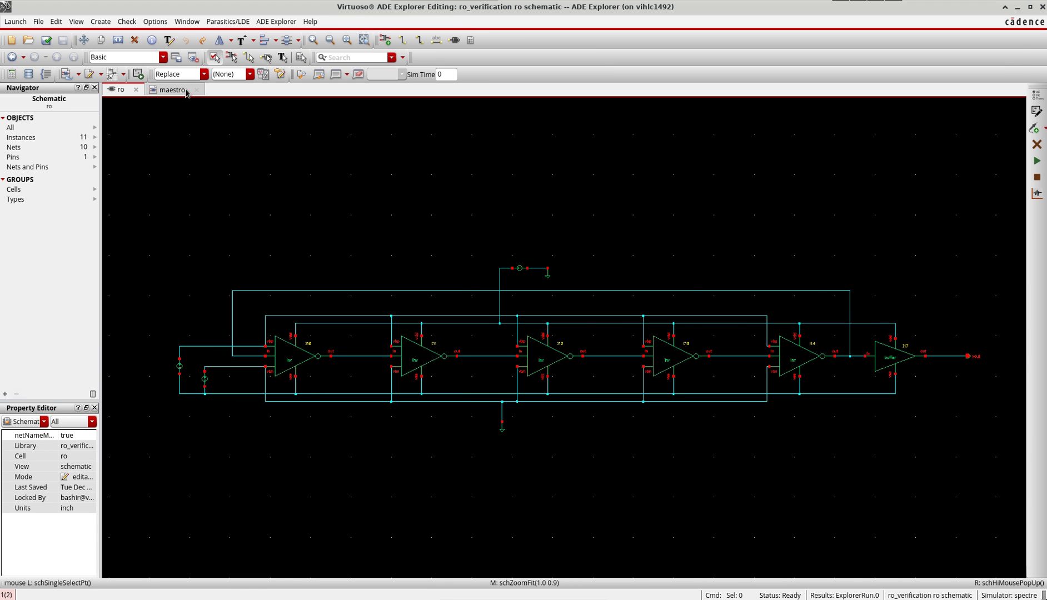
- Run the pss simulation from the maestro view and review the spectre output log
{"action": "left_click", "coordinate": [186, 91]}
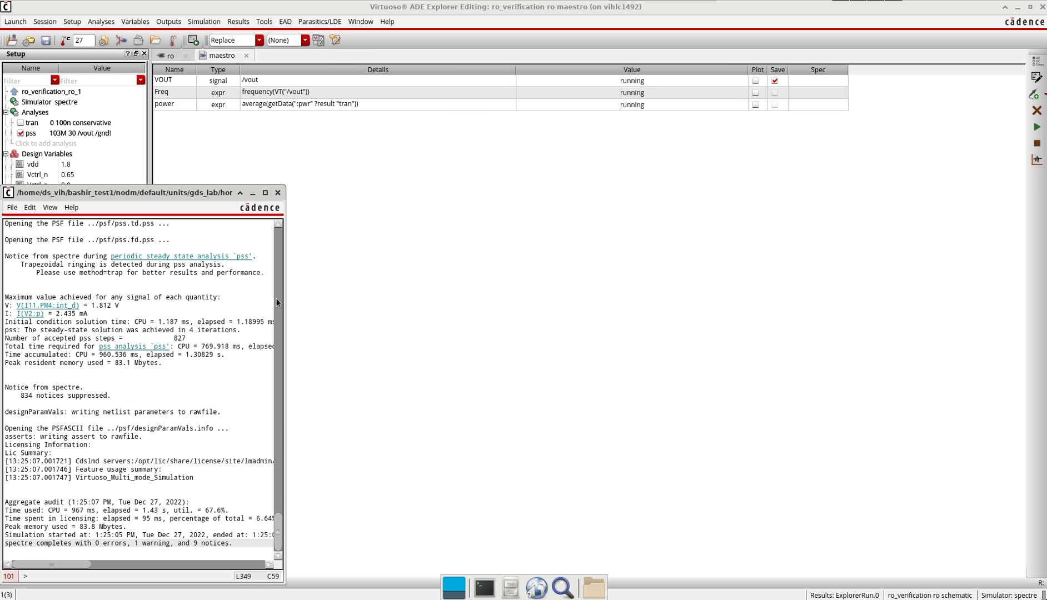
{"action": "scroll", "coordinate": [107, 454], "scroll_direction": "up", "scroll_amount": 15}
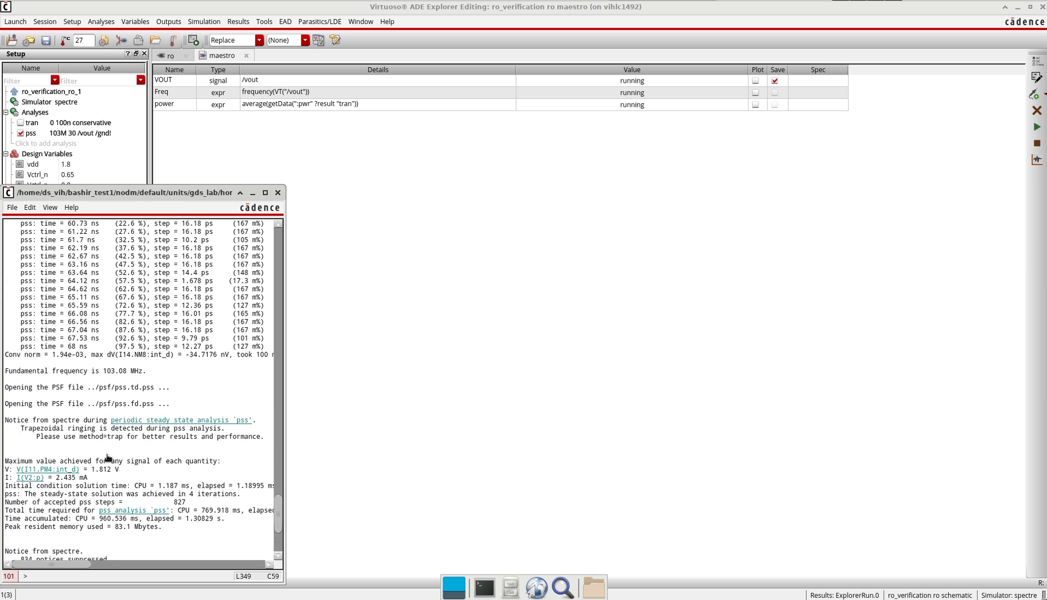
{"action": "scroll", "coordinate": [107, 454], "scroll_direction": "down", "scroll_amount": 15}
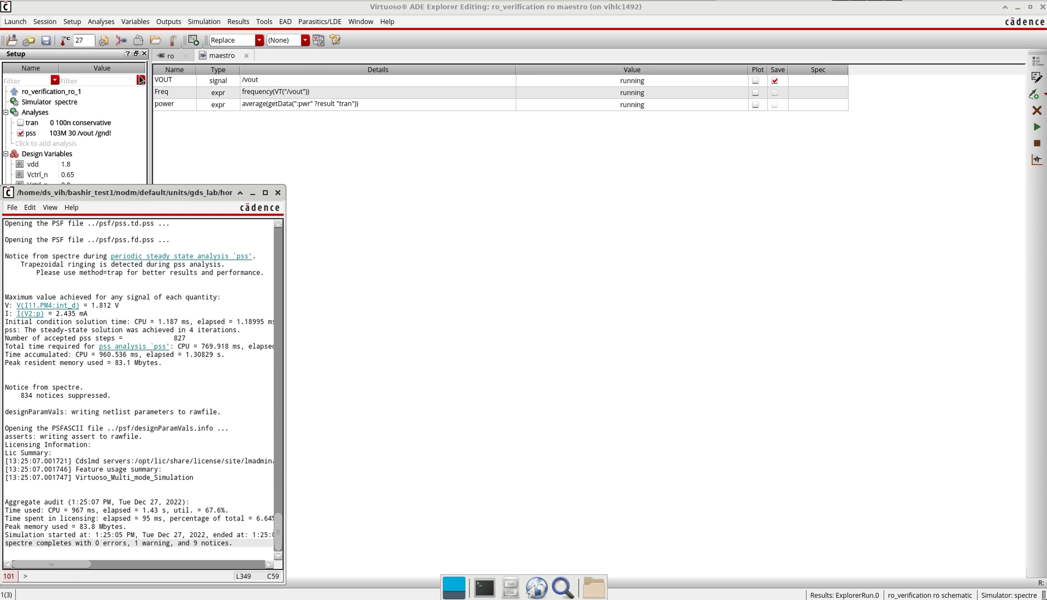
{"action": "left_click", "coordinate": [414, 348]}
{"action": "left_click", "coordinate": [239, 22]}
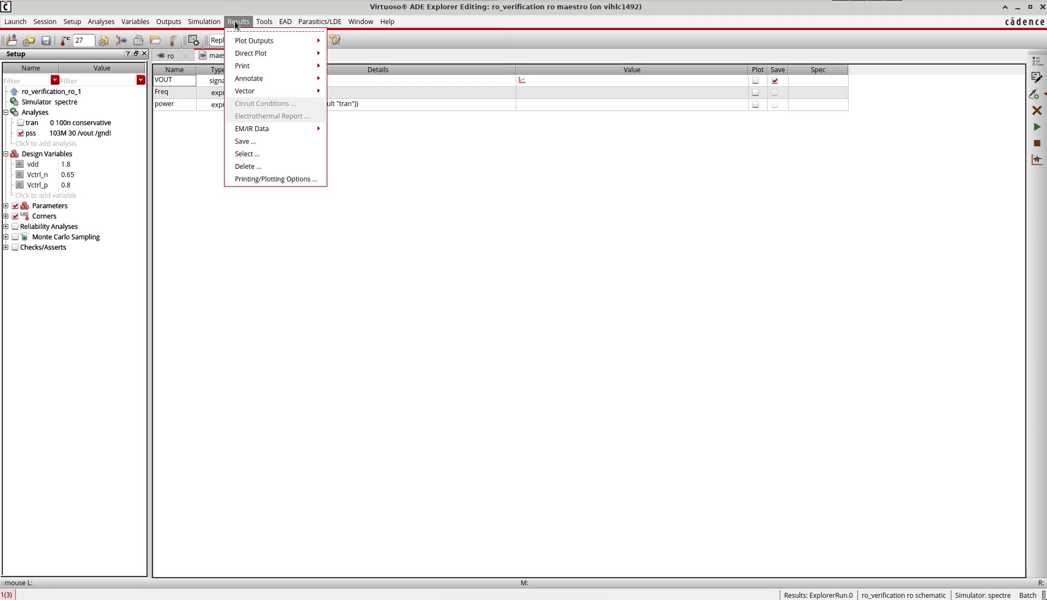
{"action": "mouse_move", "coordinate": [210, 24]}
{"action": "left_click", "coordinate": [217, 106]}
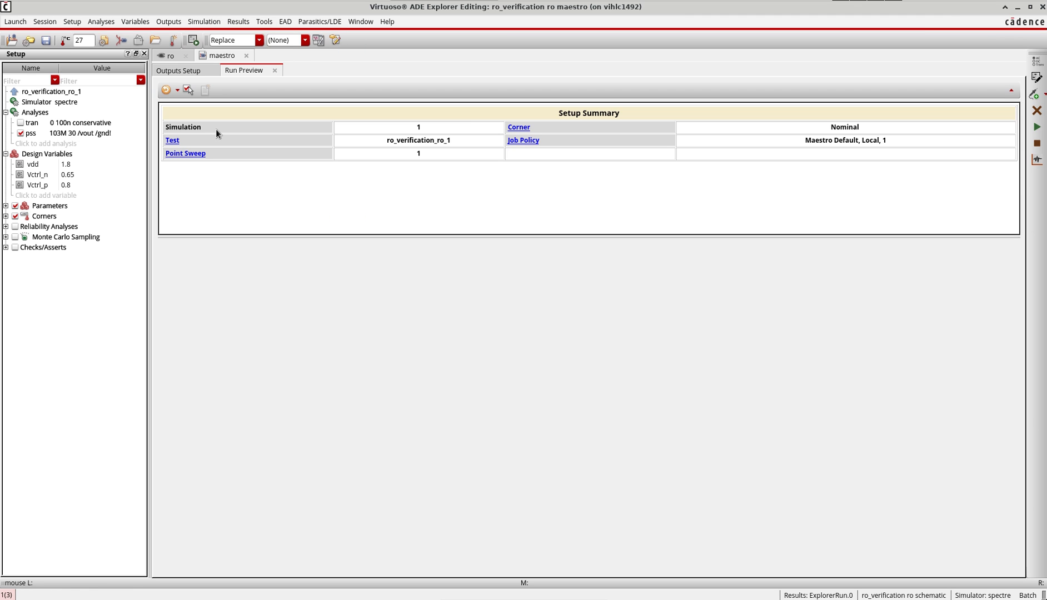
{"action": "left_click", "coordinate": [275, 70]}
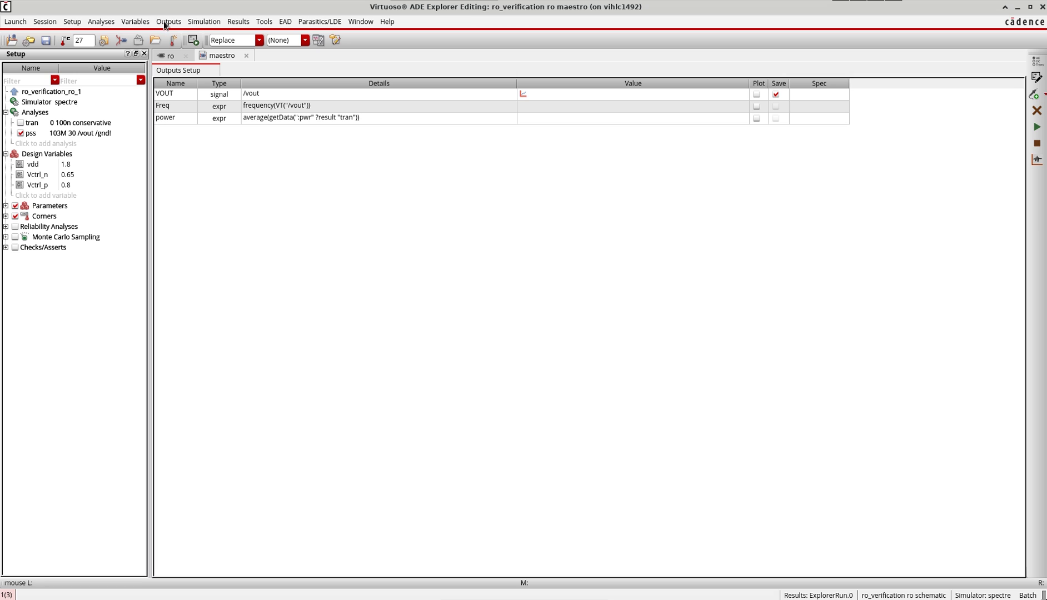
- Direct-plot the pss power of net /vout in dBm, adding the spectrum and its harmonic 1 value to the outputs, and inspect the fundamental peak
{"action": "left_click", "coordinate": [228, 19]}
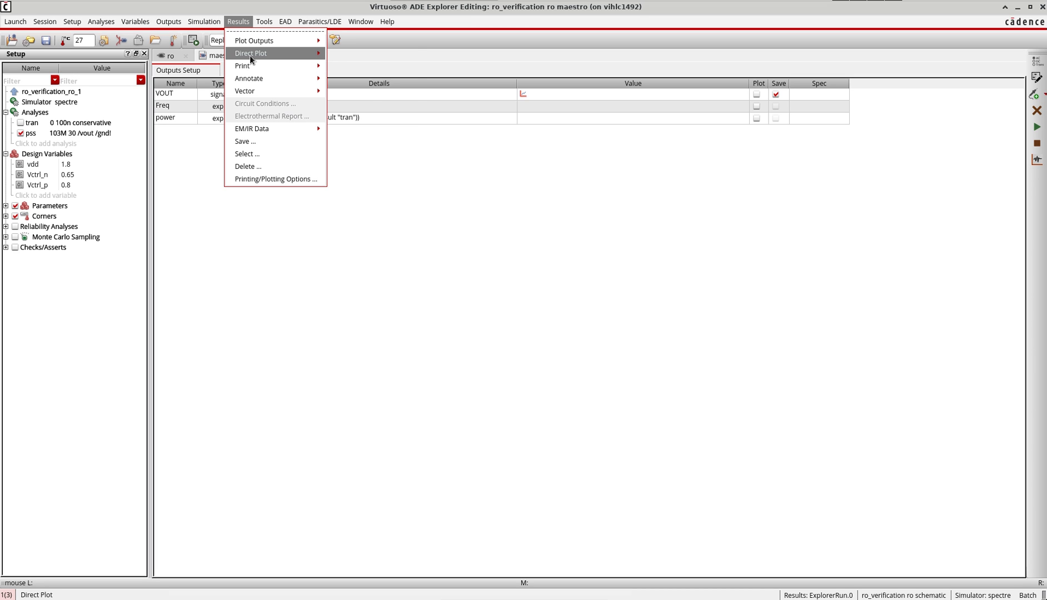
{"action": "mouse_move", "coordinate": [249, 55]}
{"action": "left_click", "coordinate": [337, 60]}
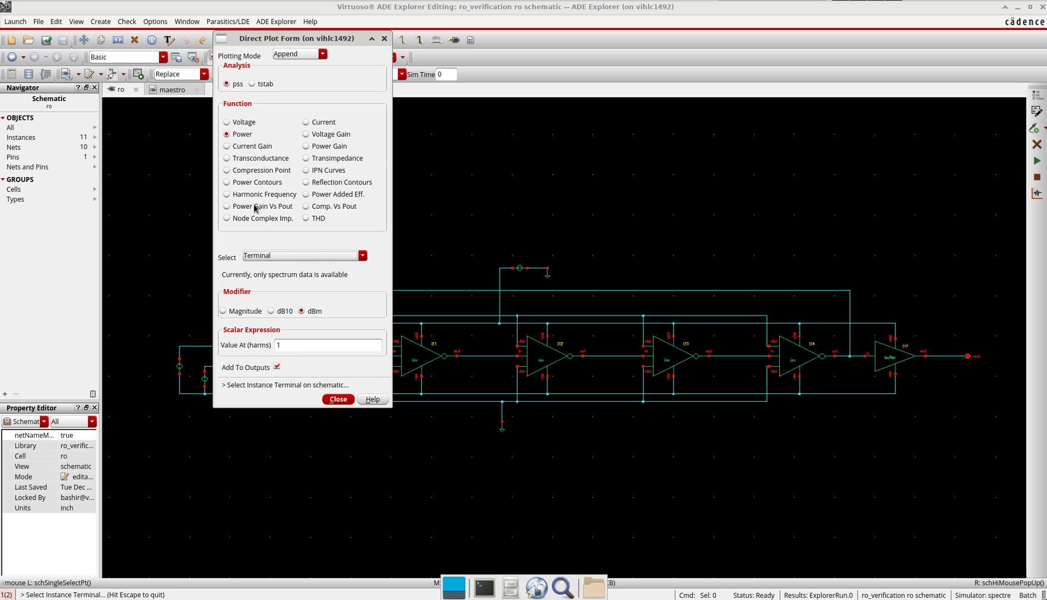
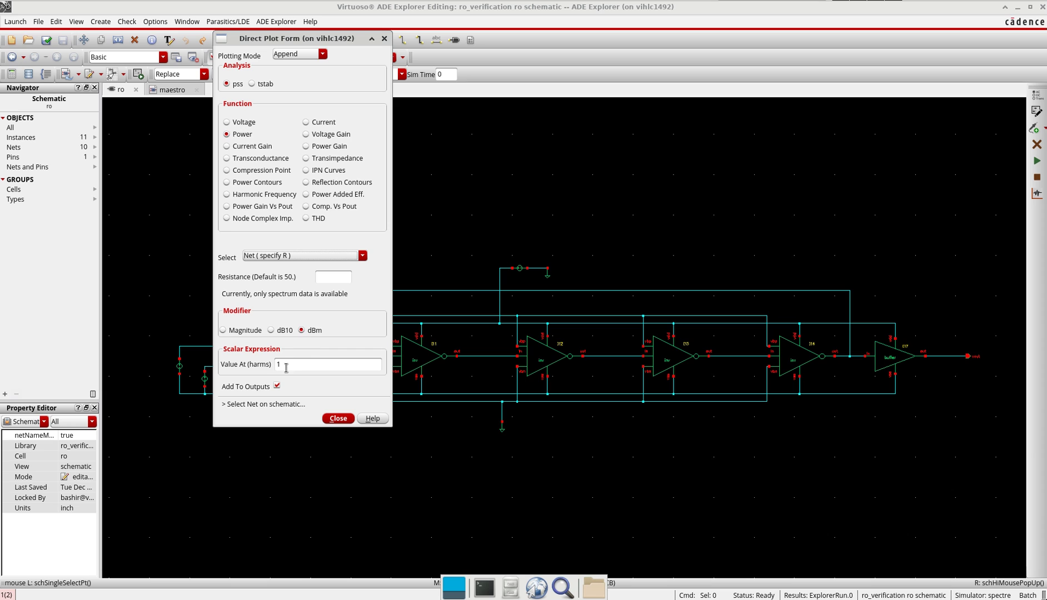
{"action": "double_click", "coordinate": [279, 364]}
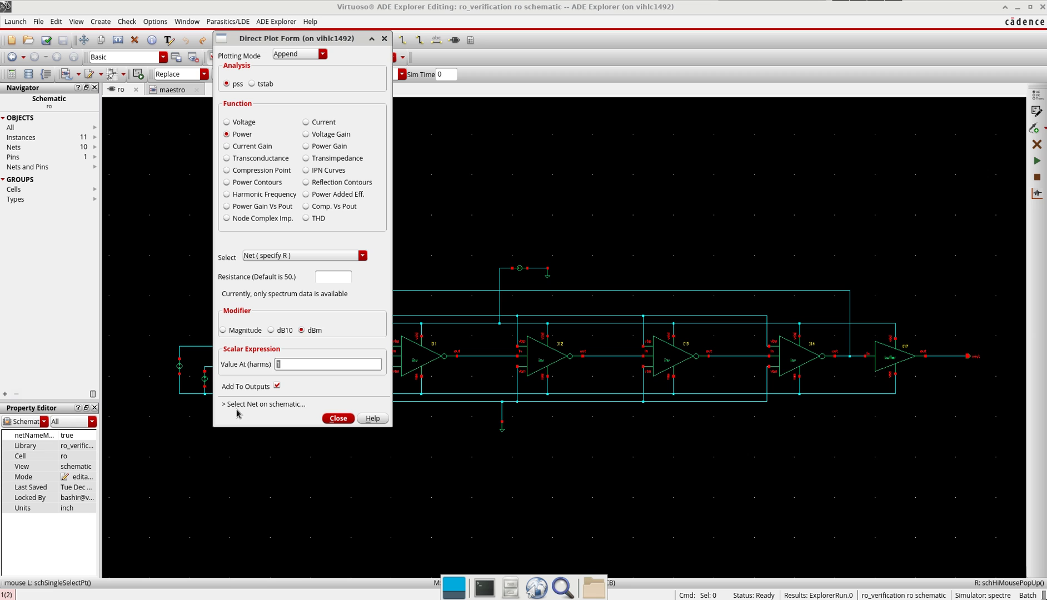
{"action": "left_click", "coordinate": [274, 407]}
{"action": "left_click", "coordinate": [949, 360]}
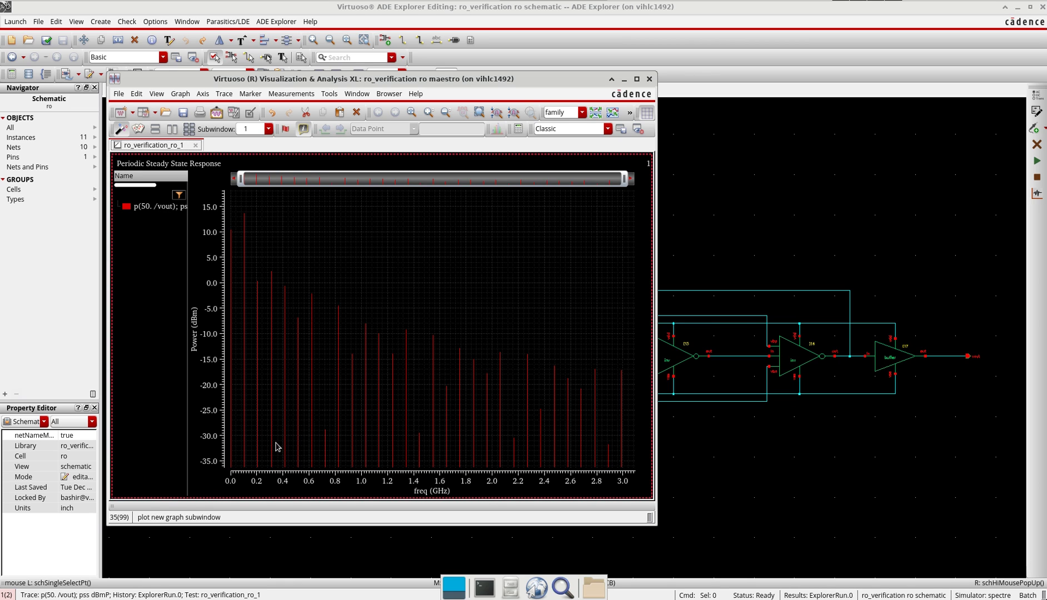
{"action": "mouse_move", "coordinate": [467, 361]}
{"action": "mouse_move", "coordinate": [246, 219]}
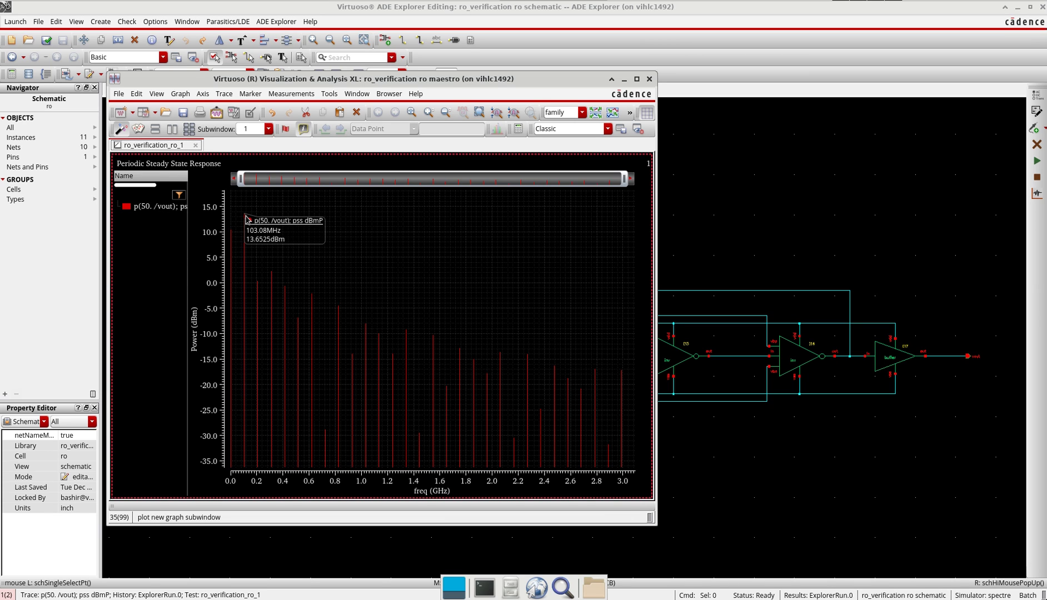
{"action": "left_click", "coordinate": [649, 79]}
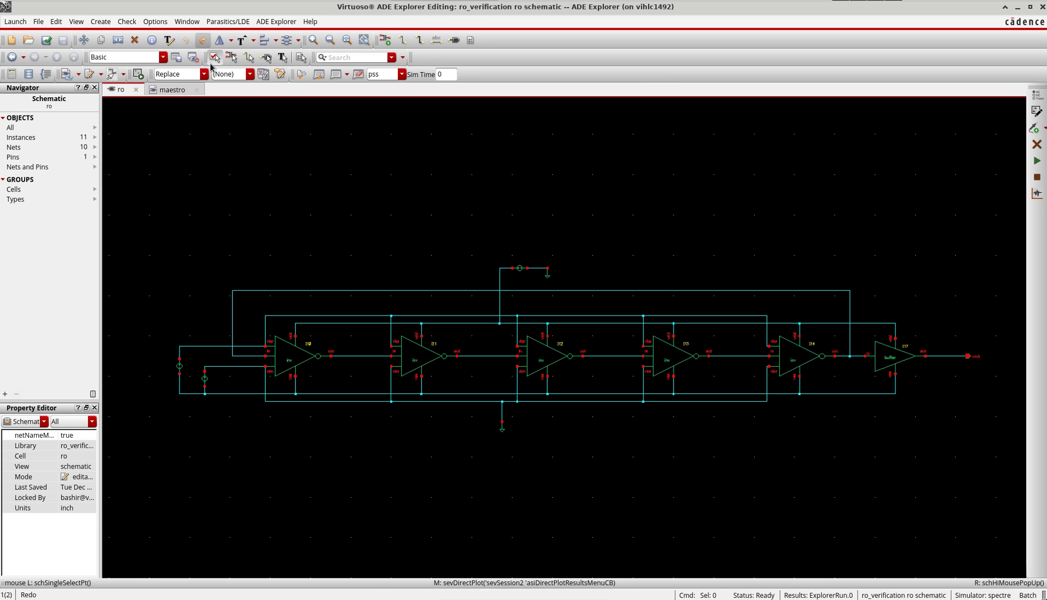
- Plot the pss frequency of harmonic 1, add it to the outputs, and widen the outputs table's Name column
{"action": "left_click", "coordinate": [172, 90]}
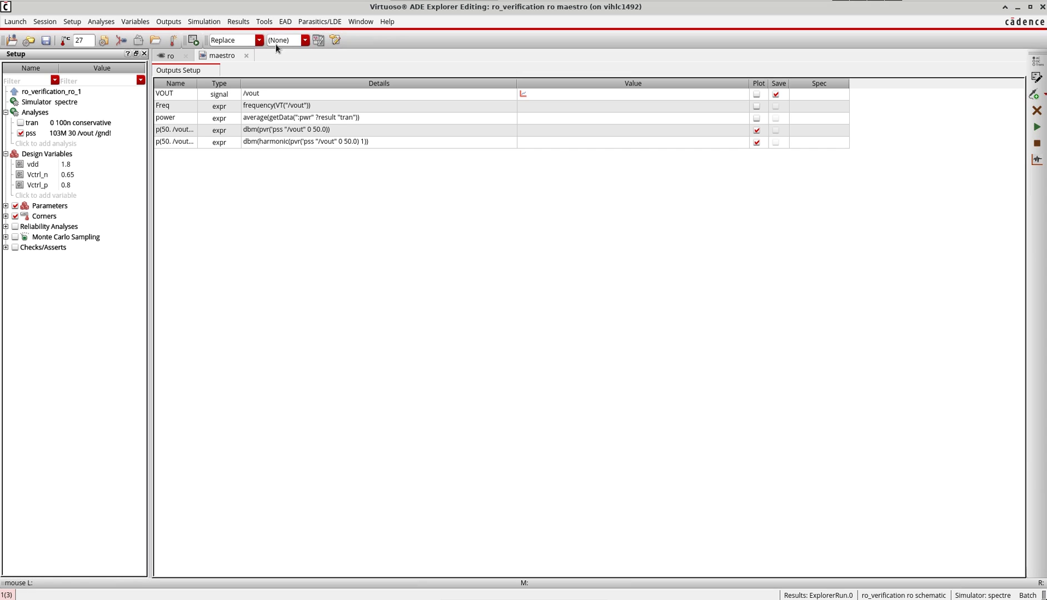
{"action": "left_click", "coordinate": [239, 21]}
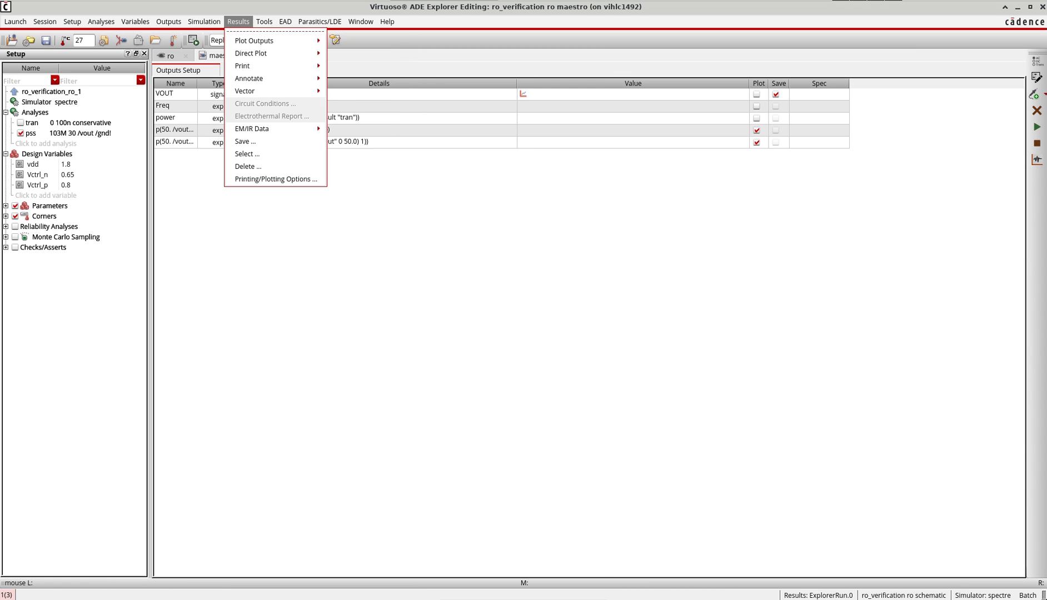
{"action": "left_click", "coordinate": [251, 52]}
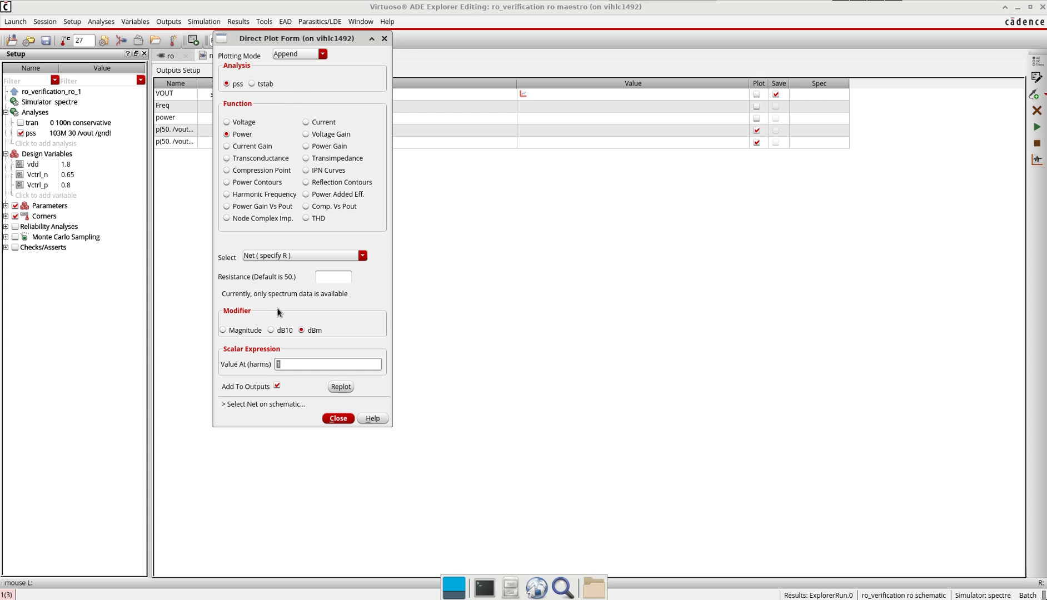
{"action": "left_click", "coordinate": [239, 196]}
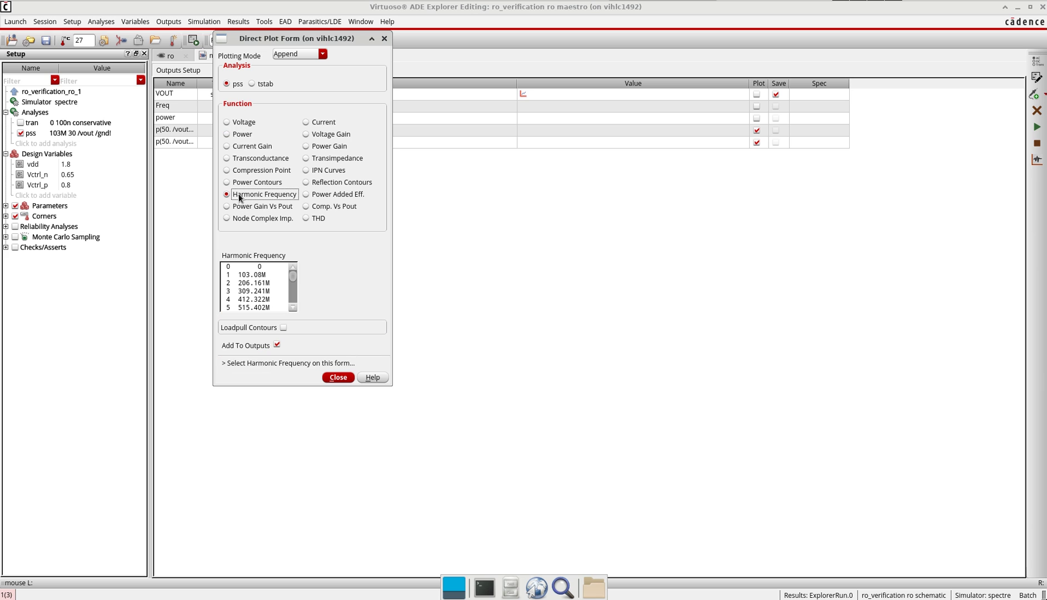
{"action": "left_click", "coordinate": [247, 276]}
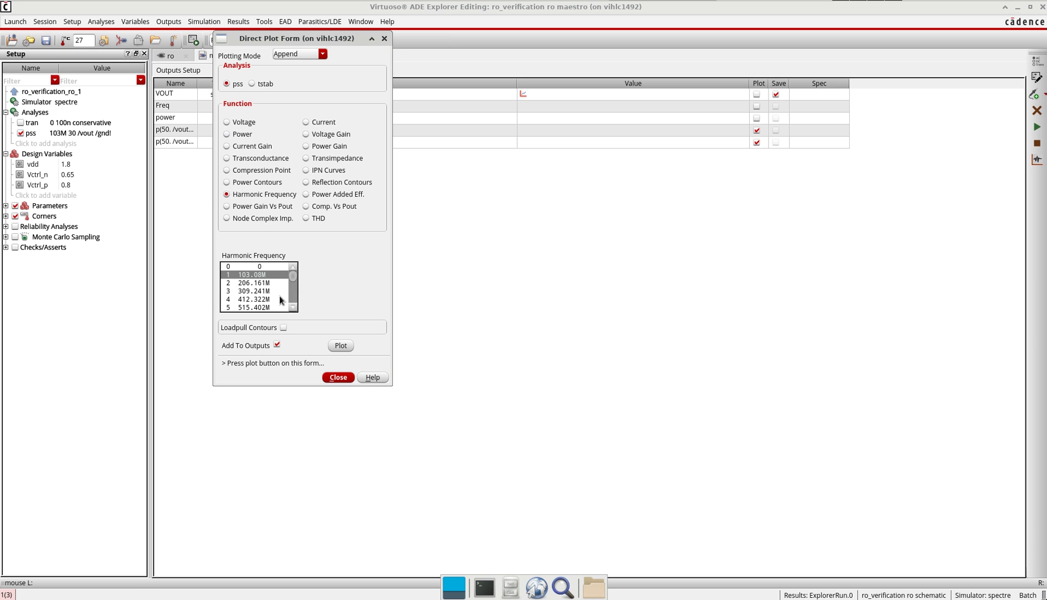
{"action": "left_click", "coordinate": [341, 346]}
{"action": "mouse_move", "coordinate": [434, 332]}
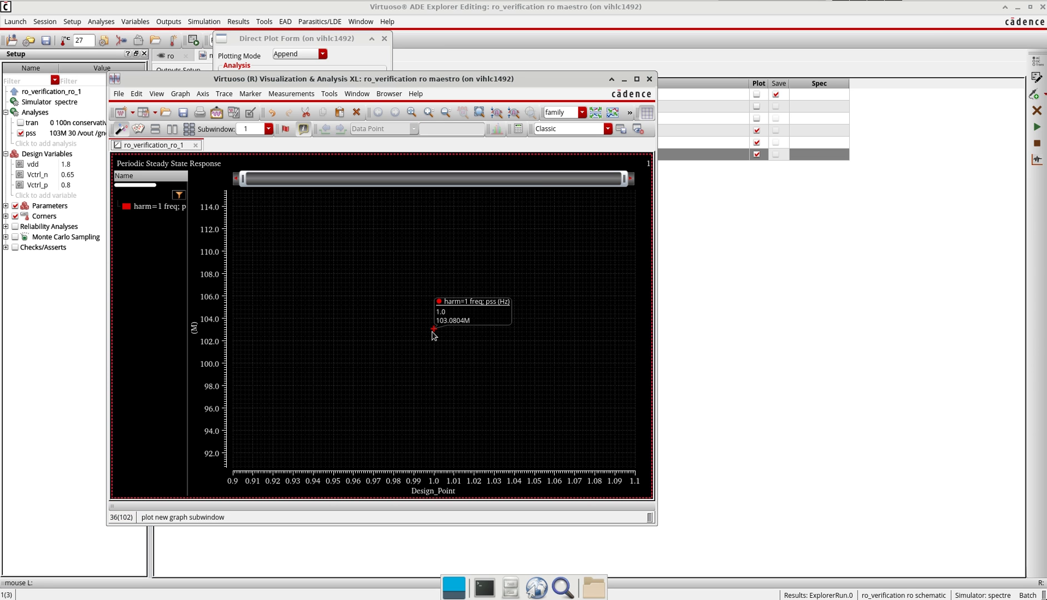
{"action": "left_click", "coordinate": [649, 78]}
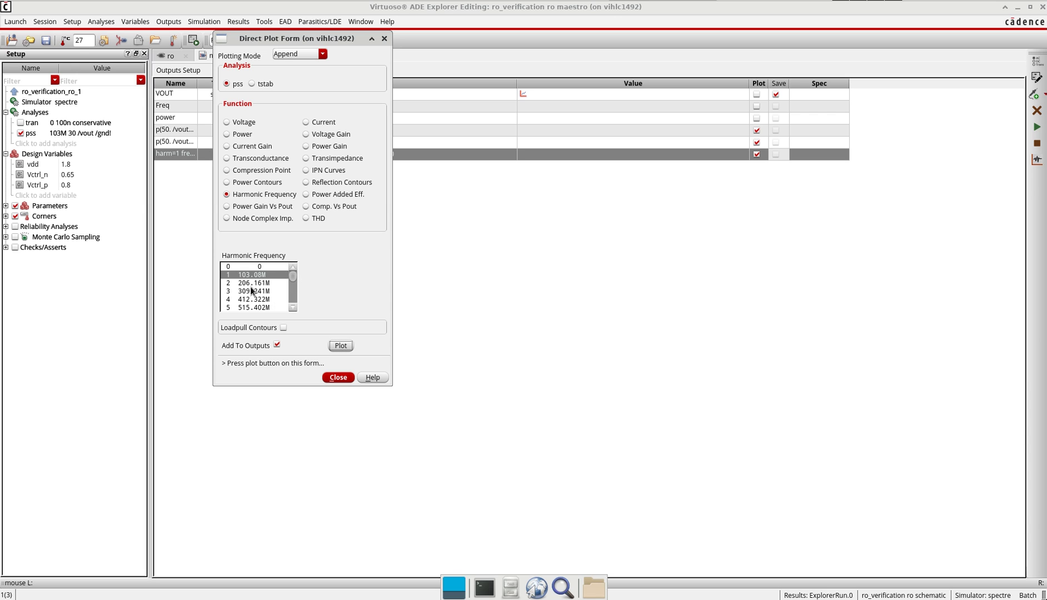
{"action": "left_click", "coordinate": [338, 377]}
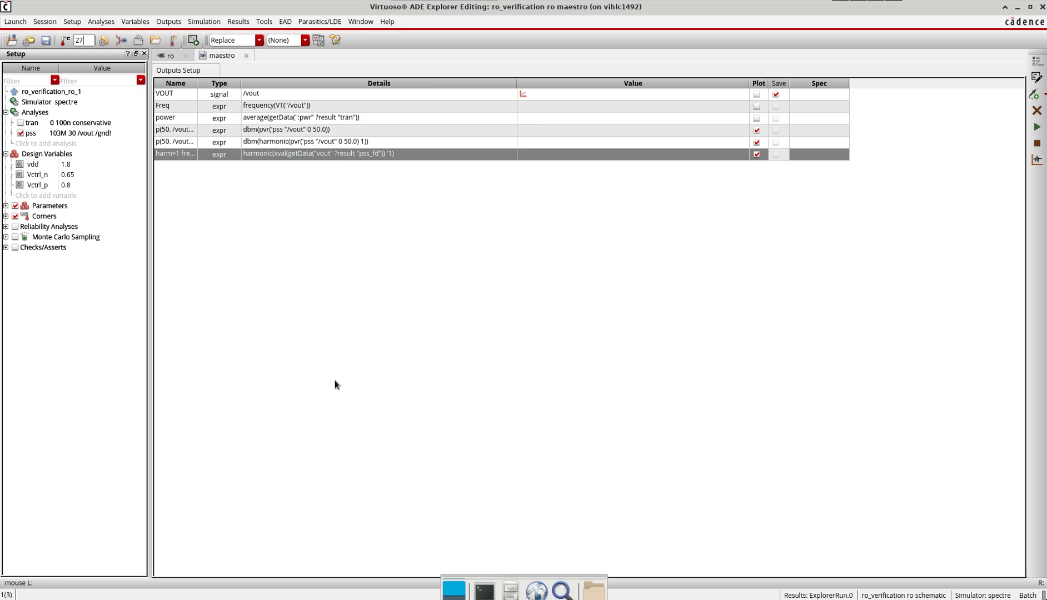
{"action": "left_click_drag", "start_coordinate": [198, 81], "coordinate": [278, 81]}
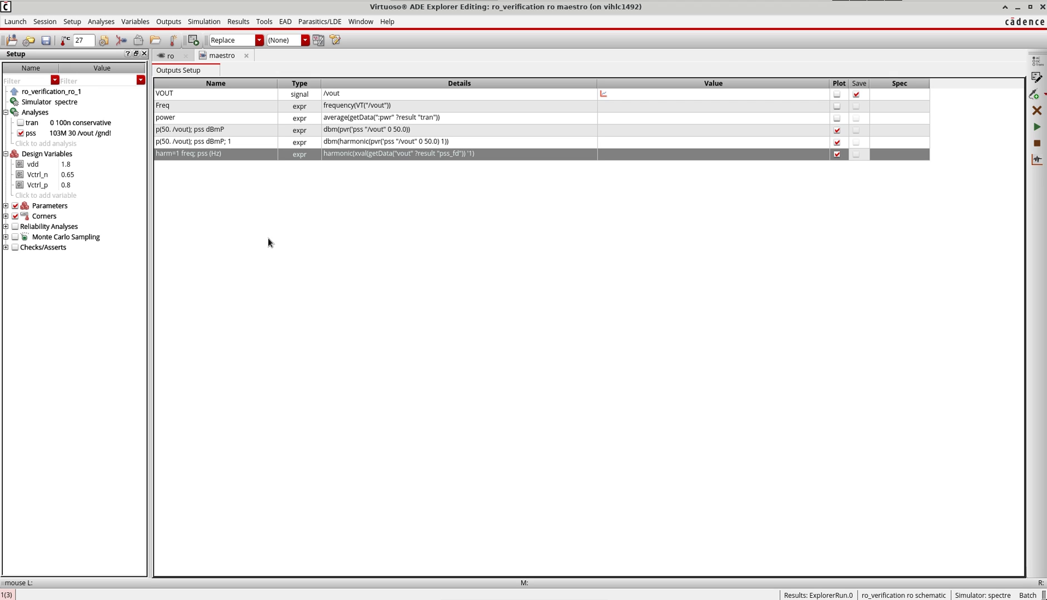
- Parameterize design variable Vctrl_n with an added From/To sweep from 0.5 to 1.8 in 20 total steps
{"action": "double_click", "coordinate": [65, 177]}
{"action": "left_click", "coordinate": [135, 175]}
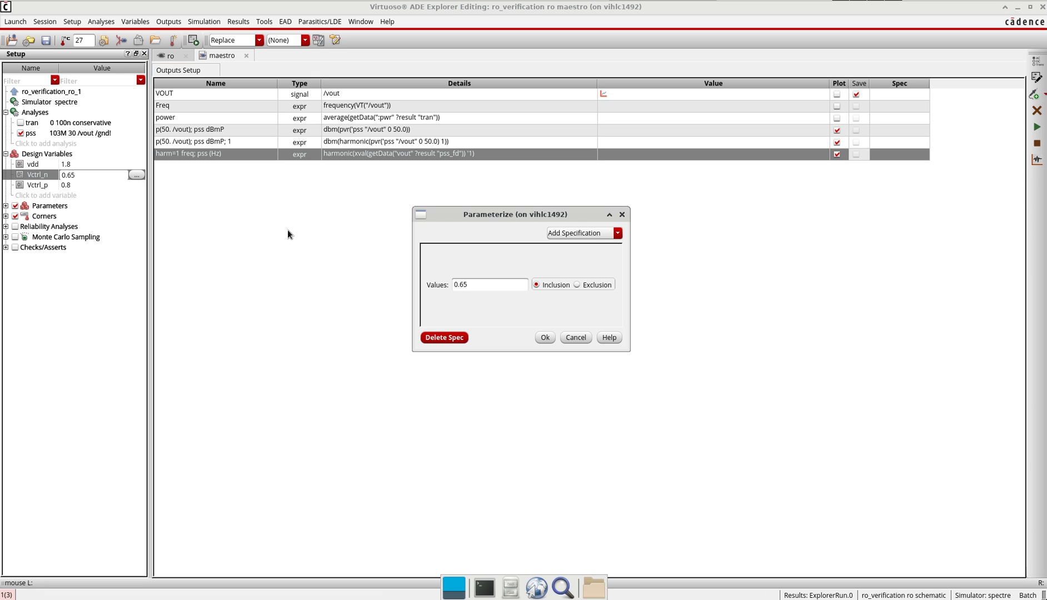
{"action": "left_click", "coordinate": [592, 233]}
{"action": "left_click", "coordinate": [577, 263]}
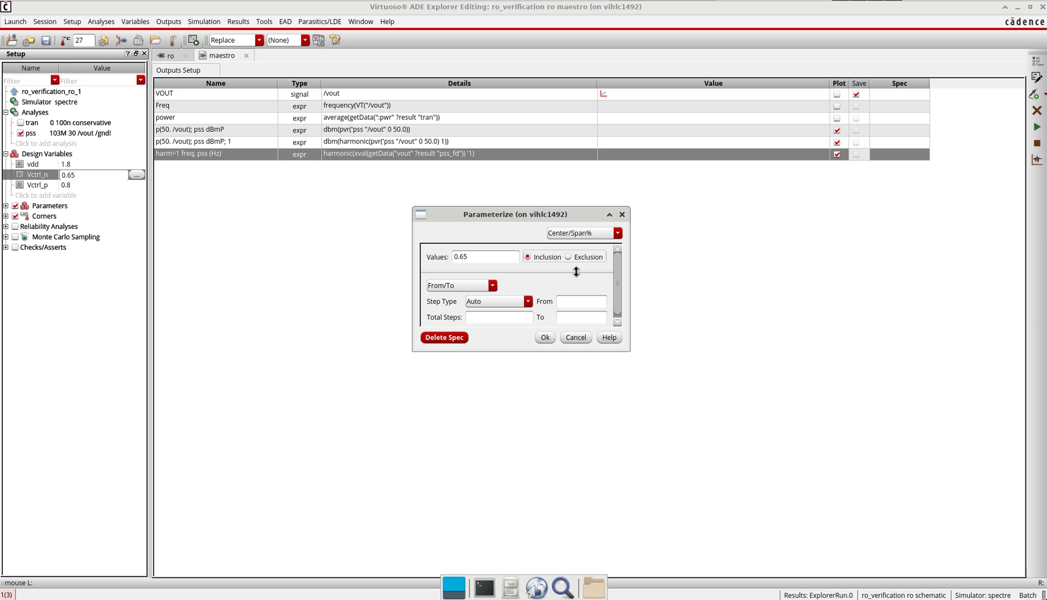
{"action": "left_click", "coordinate": [569, 303]}
{"action": "type", "text": "0.5"}
{"action": "left_click", "coordinate": [573, 312]}
{"action": "type", "text": "1.8"}
{"action": "left_click", "coordinate": [495, 318]}
{"action": "type", "text": "20"}
{"action": "left_click", "coordinate": [548, 338]}
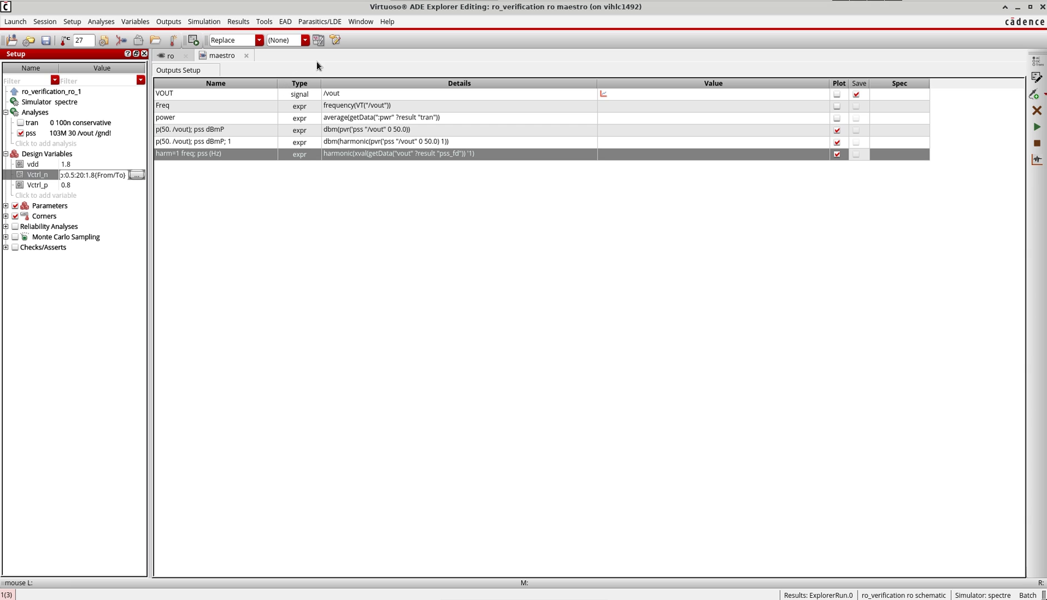
- Run the parametric pss simulation and check the per-point results against the defined outputs
{"action": "left_click", "coordinate": [625, 293]}
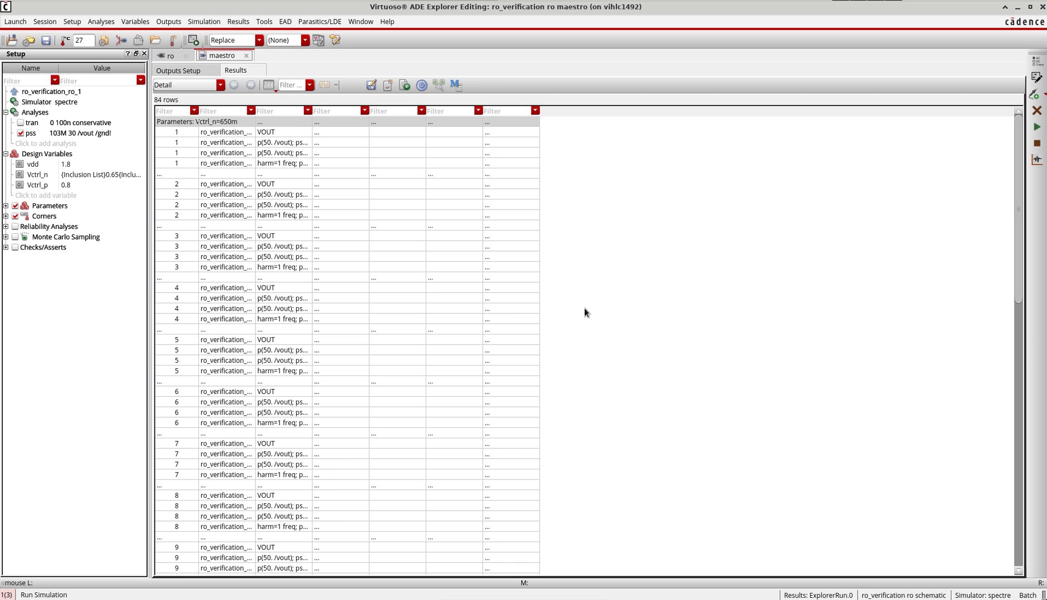
{"action": "left_click", "coordinate": [188, 71]}
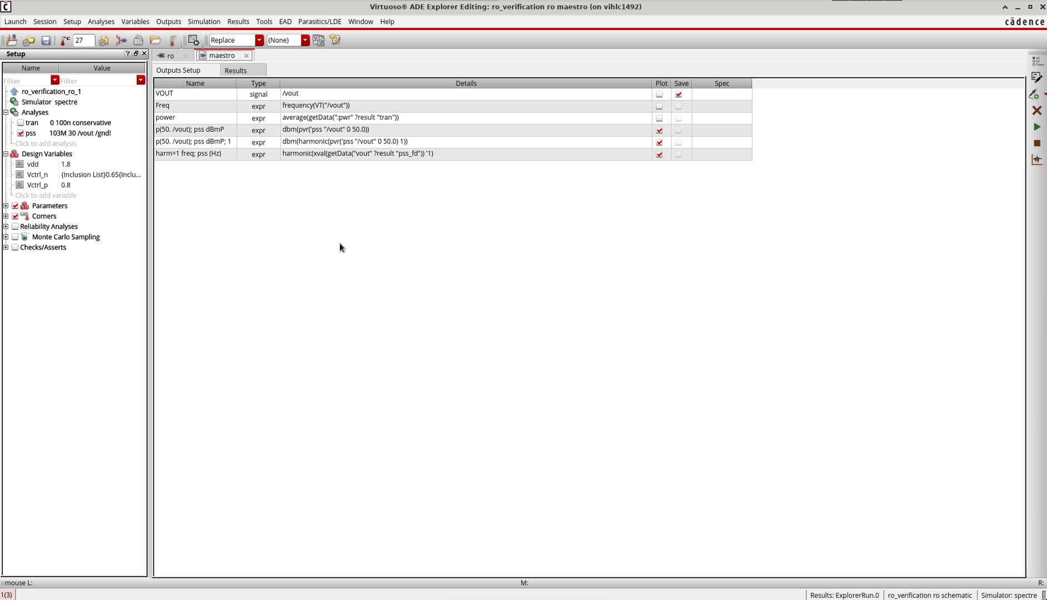
{"action": "left_click", "coordinate": [235, 70]}
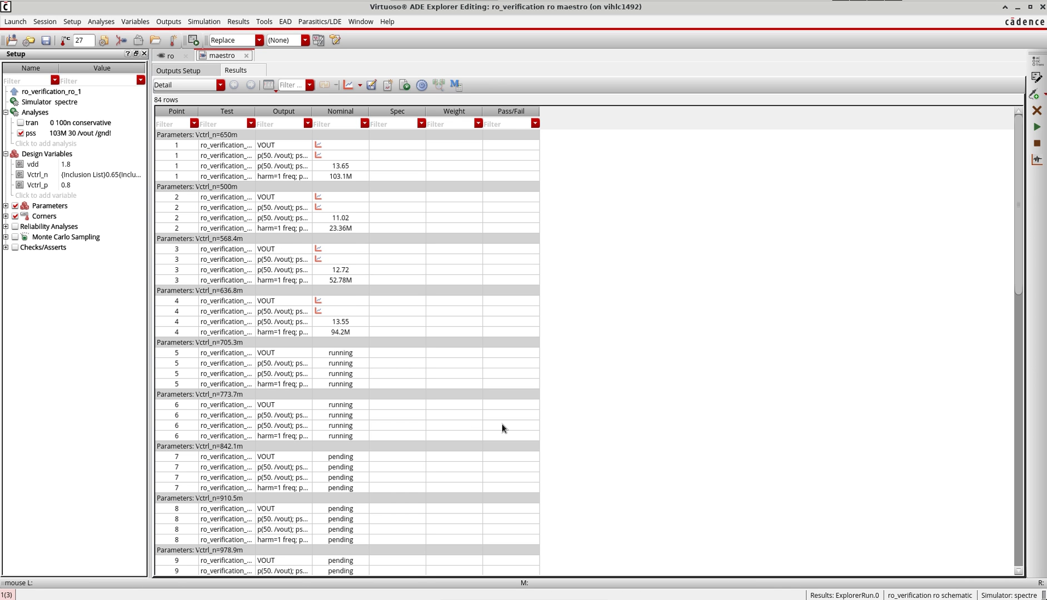
{"action": "left_click", "coordinate": [177, 71]}
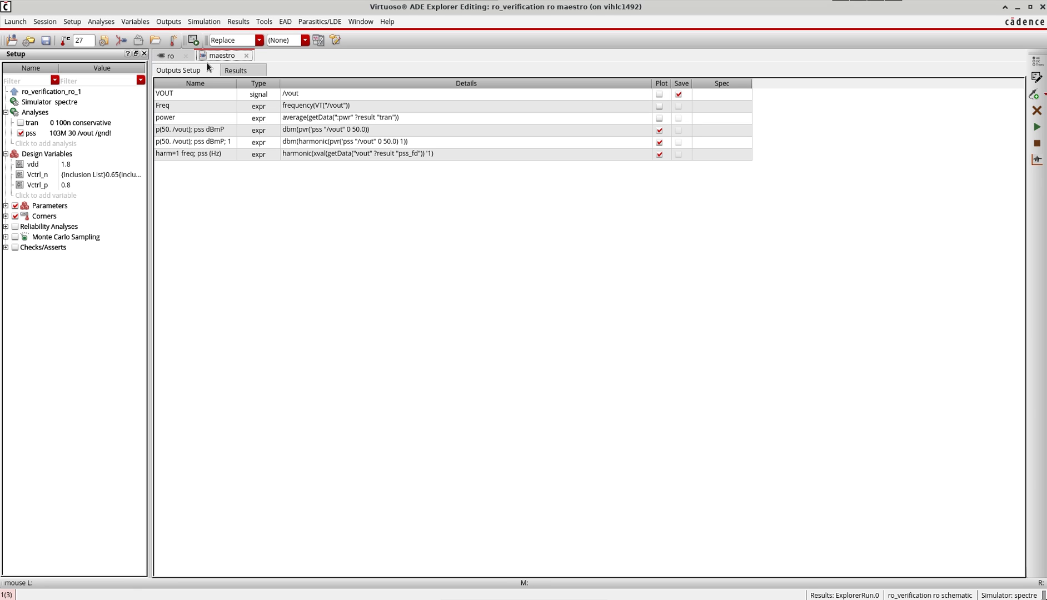
{"action": "left_click", "coordinate": [235, 70]}
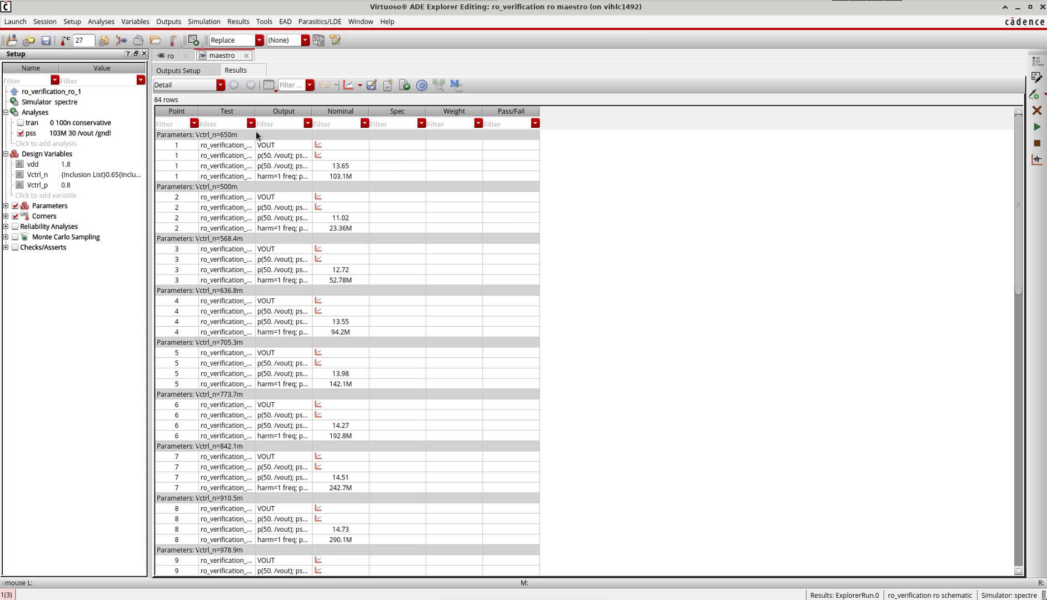
- Examine the control voltage sources in the ro schematic and descend into inverter I10's schematic in edit mode in the current tab
{"action": "left_click", "coordinate": [168, 56]}
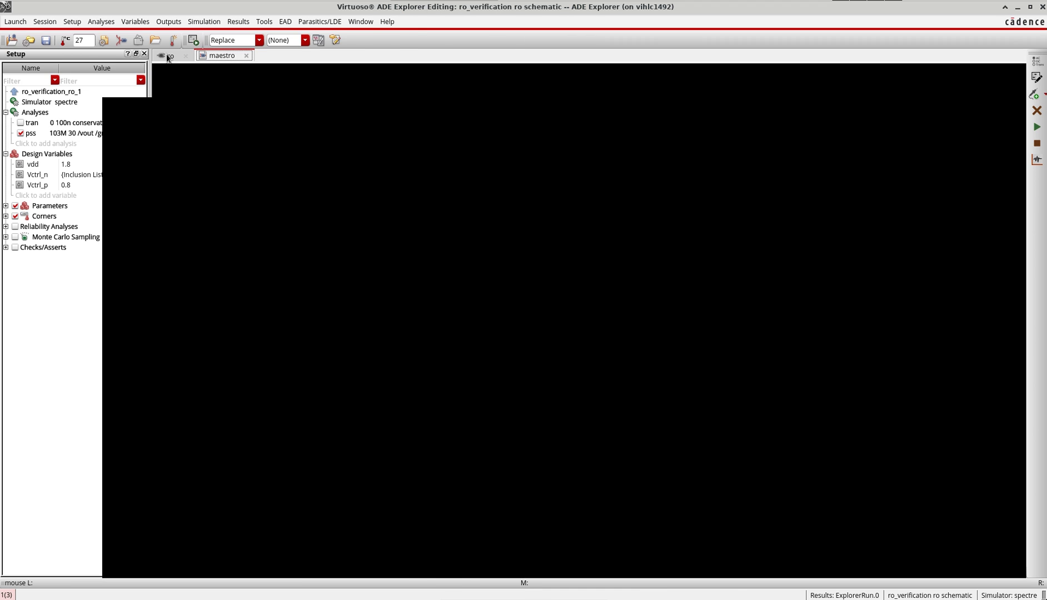
{"action": "scroll", "coordinate": [176, 379], "scroll_direction": "up", "scroll_amount": 3, "text": "ctrl"}
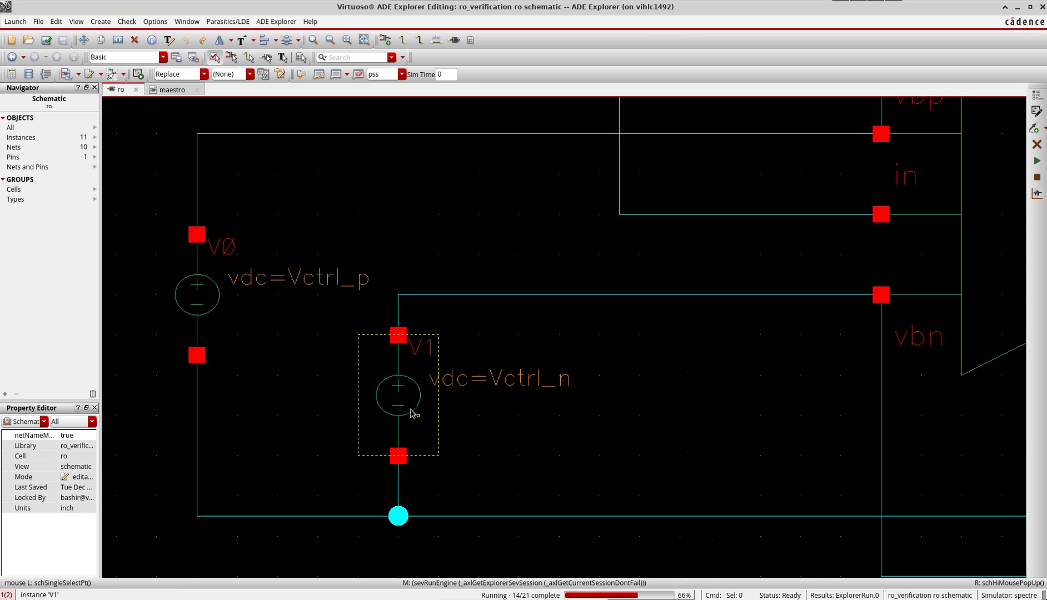
{"action": "scroll", "coordinate": [391, 425], "scroll_direction": "down", "scroll_amount": 1, "text": "ctrl"}
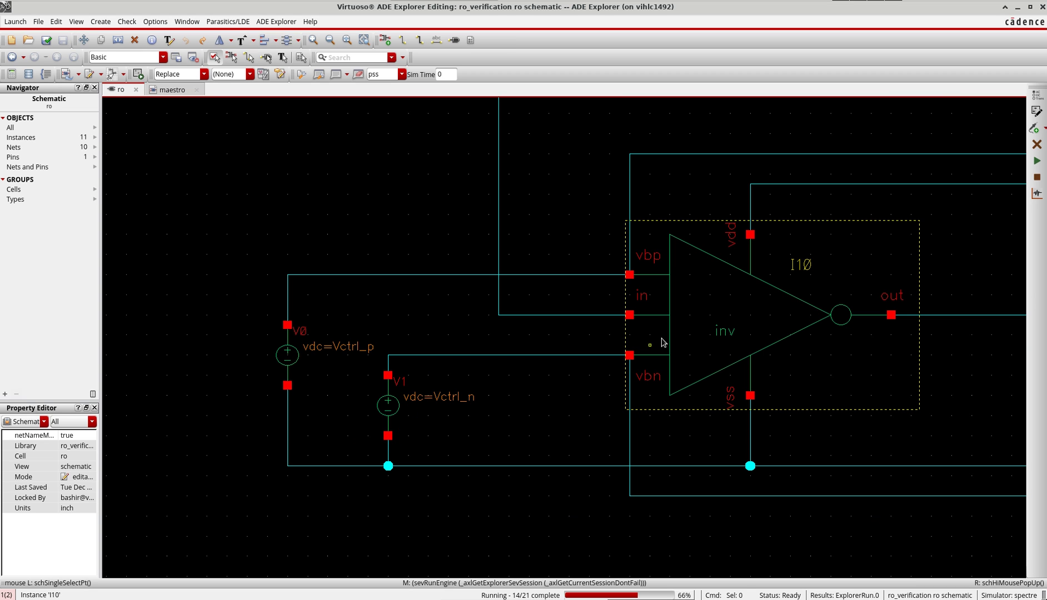
{"action": "left_click", "coordinate": [698, 339]}
{"action": "key", "text": "shift+e"}
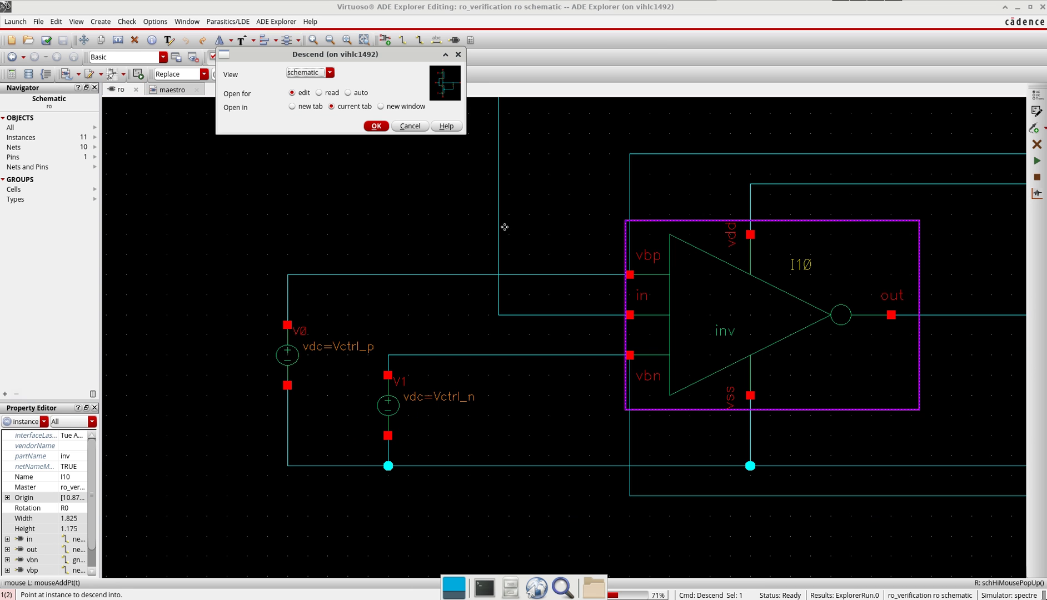
{"action": "left_click", "coordinate": [375, 128]}
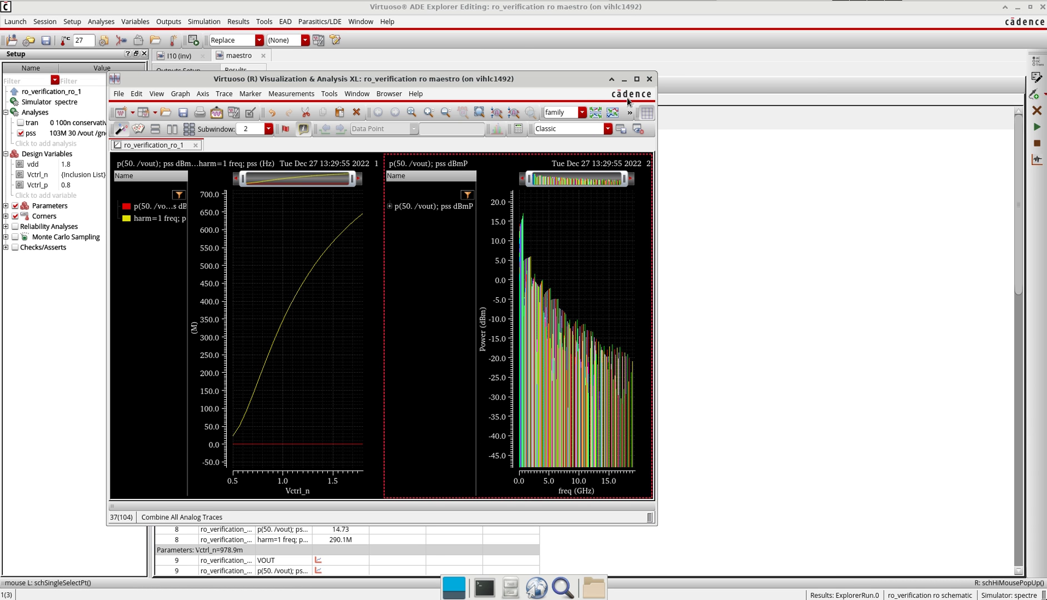
- Maximize the waveform window and delete the subwindow with the pss power spectrum
{"action": "left_click", "coordinate": [637, 78]}
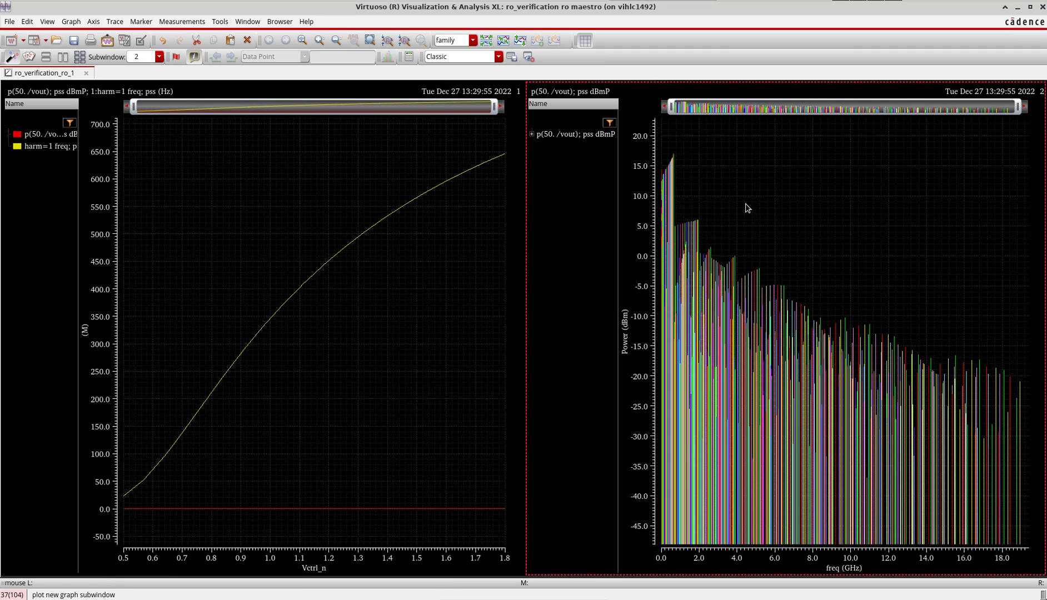
{"action": "key", "text": "Delete"}
{"action": "left_click", "coordinate": [505, 303]}
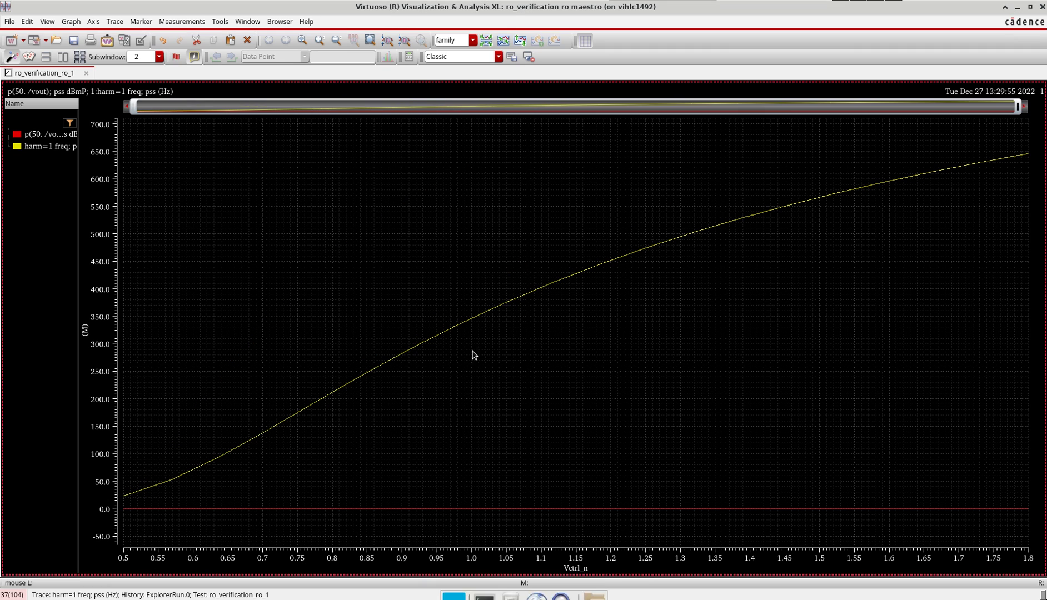
- Move the harmonic 1 frequency trace to a new window and widen the trace legend of the remaining power plot
{"action": "right_click", "coordinate": [33, 148]}
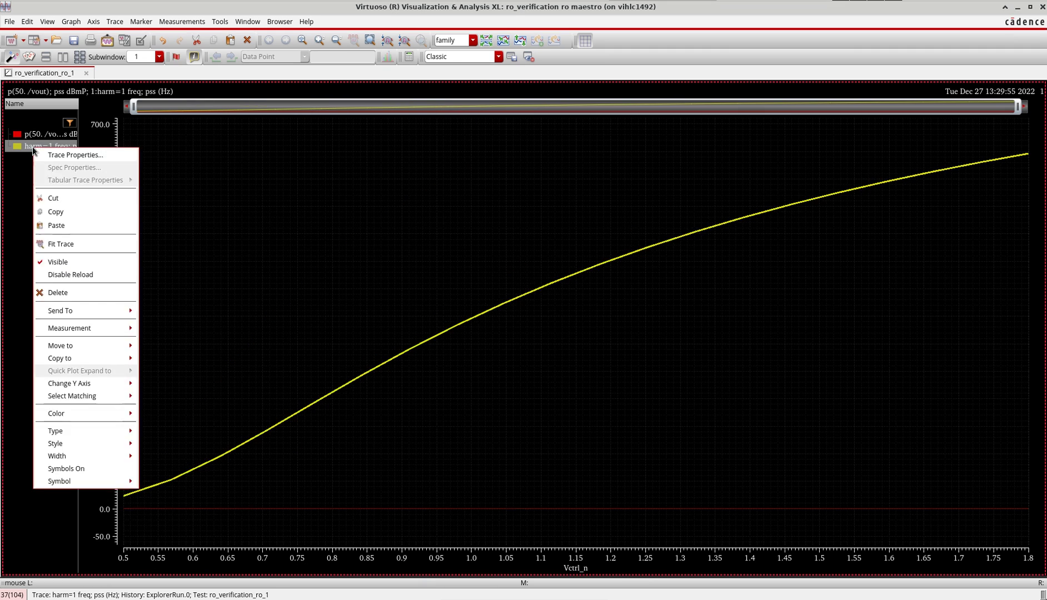
{"action": "mouse_move", "coordinate": [75, 342]}
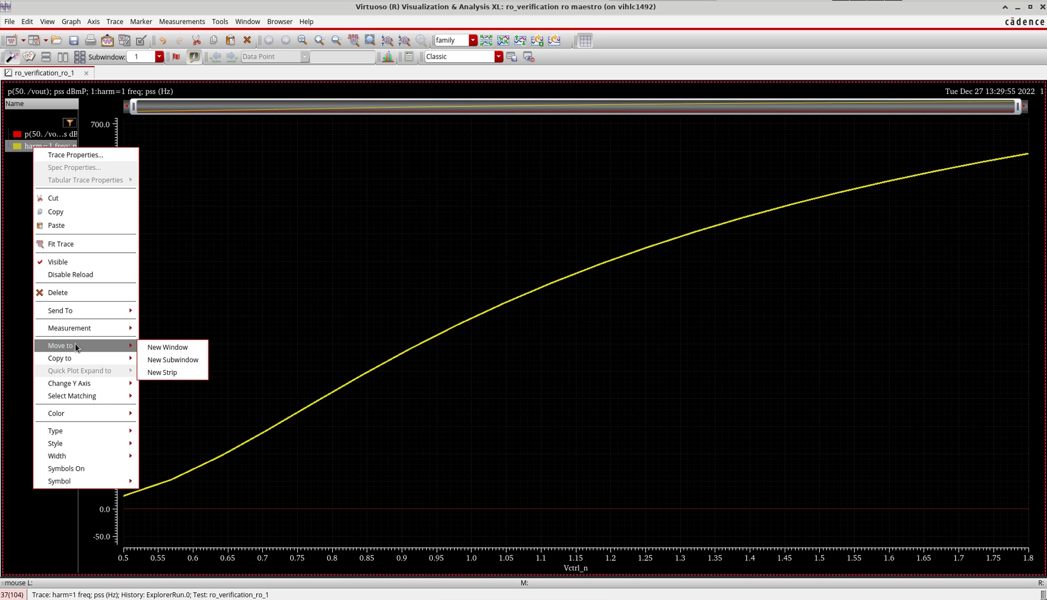
{"action": "left_click", "coordinate": [172, 350]}
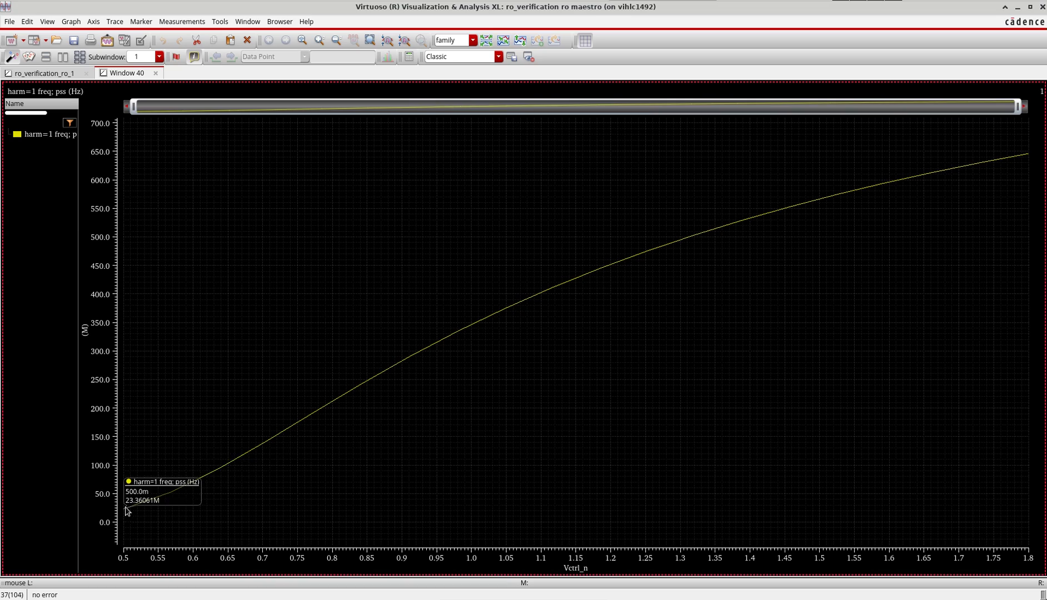
{"action": "left_click", "coordinate": [36, 74]}
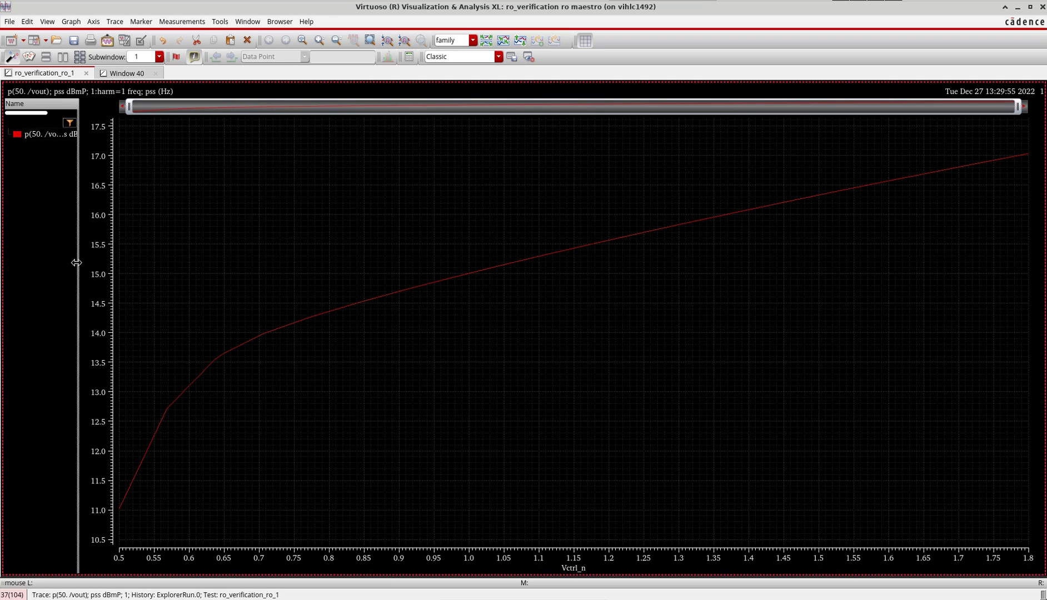
{"action": "left_click_drag", "start_coordinate": [80, 269], "coordinate": [170, 269]}
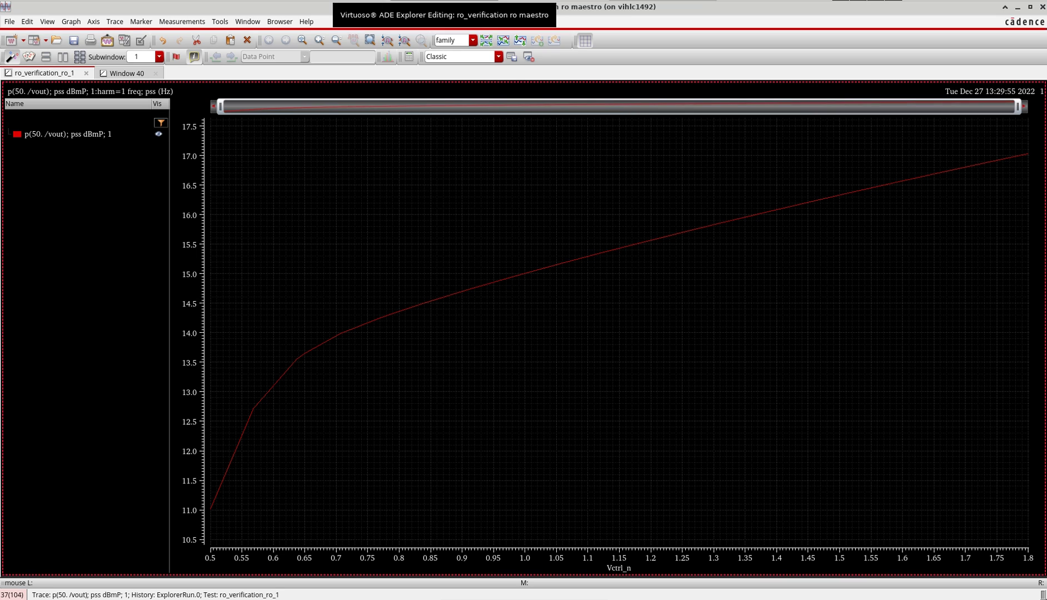
- Return to the maestro outputs setup and send the harmonic 1 frequency expression to the calculator
{"action": "left_click", "coordinate": [444, 1]}
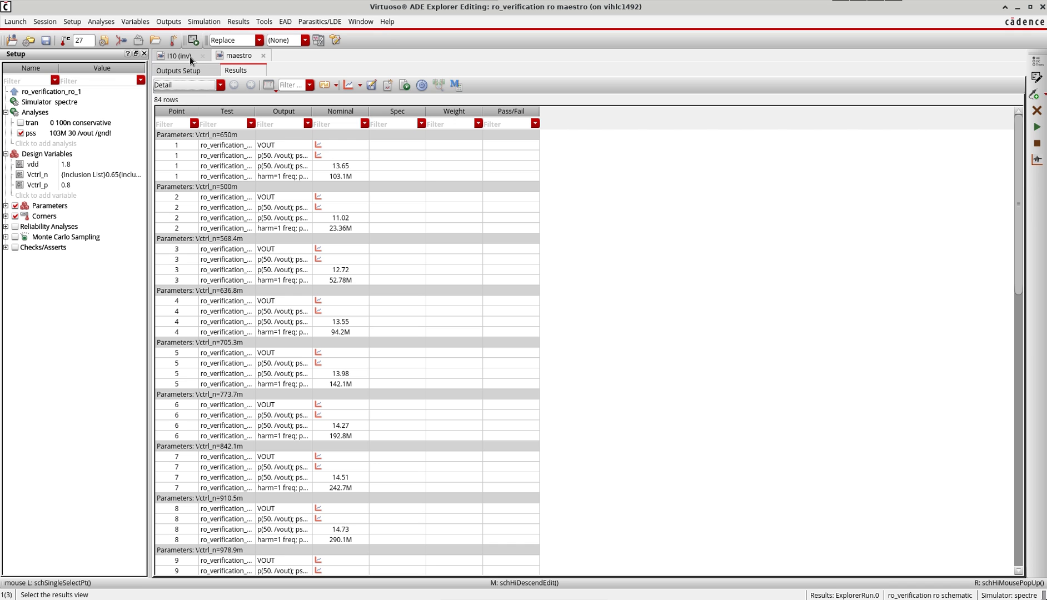
{"action": "left_click", "coordinate": [185, 56]}
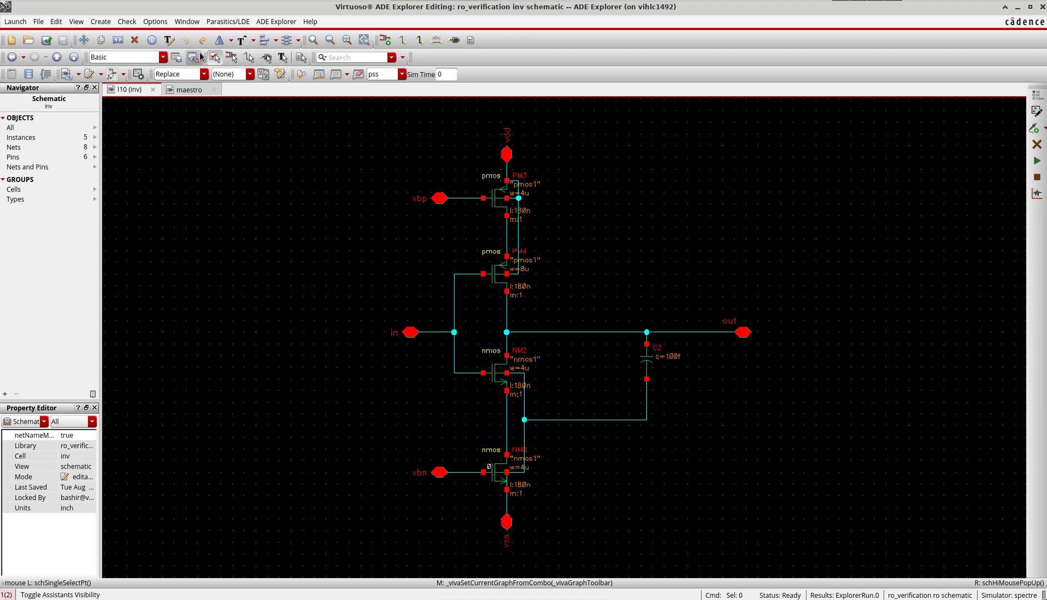
{"action": "left_click", "coordinate": [193, 84]}
{"action": "left_click", "coordinate": [176, 70]}
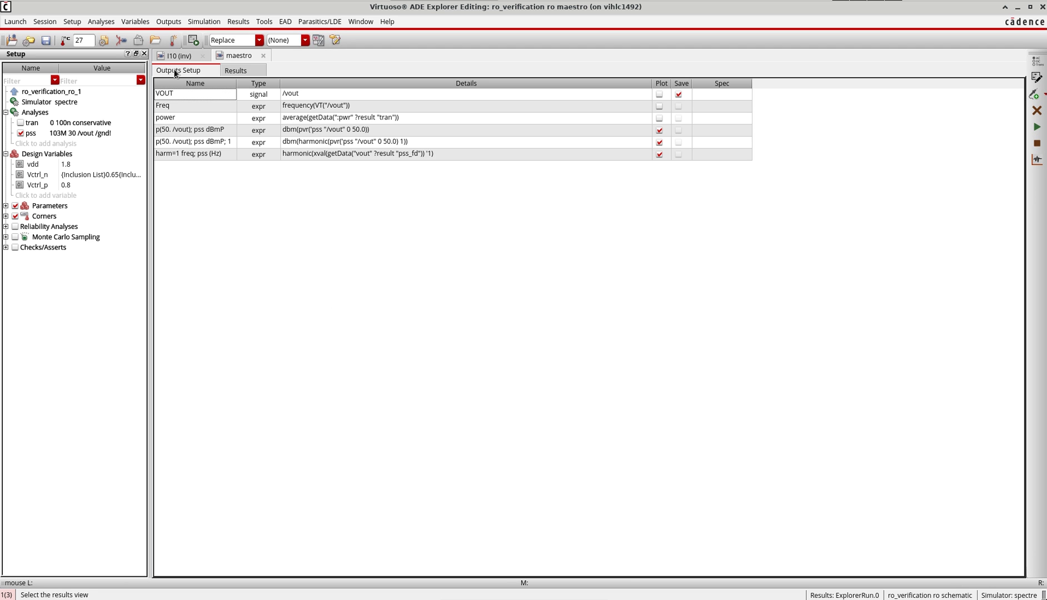
{"action": "left_click", "coordinate": [374, 154]}
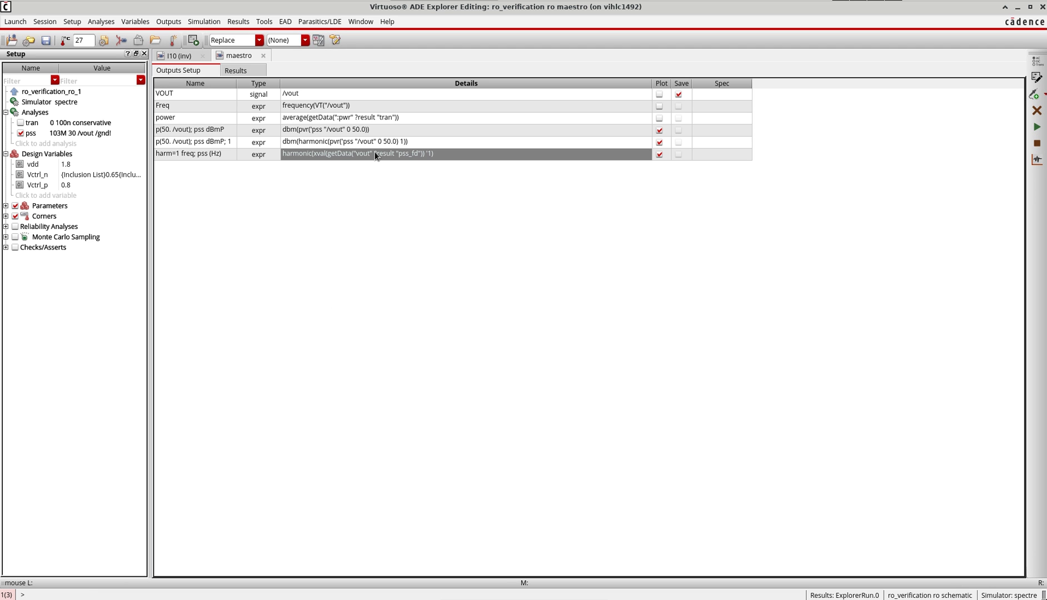
{"action": "right_click", "coordinate": [374, 153]}
{"action": "left_click", "coordinate": [389, 164]}
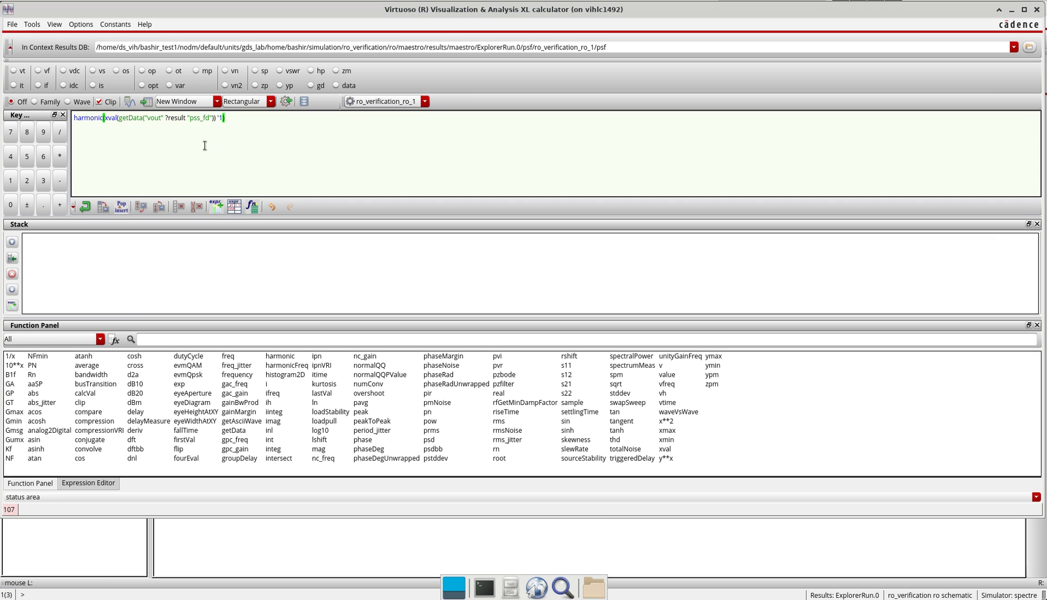
- Apply the deriv function to the harmonic 1 frequency expression and plot the result in a new window
{"action": "left_click", "coordinate": [179, 339]}
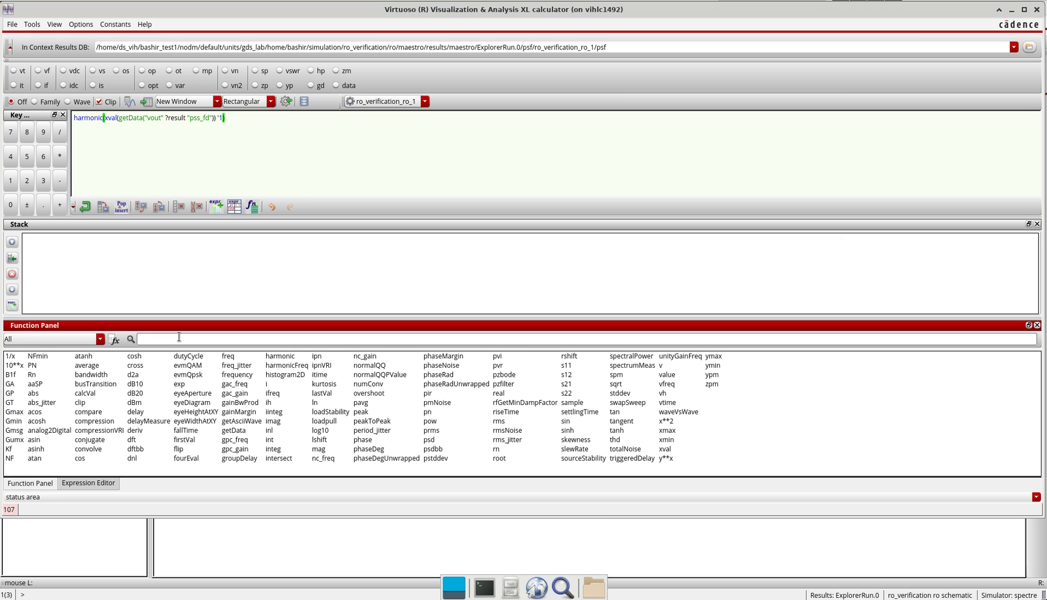
{"action": "type", "text": "der"}
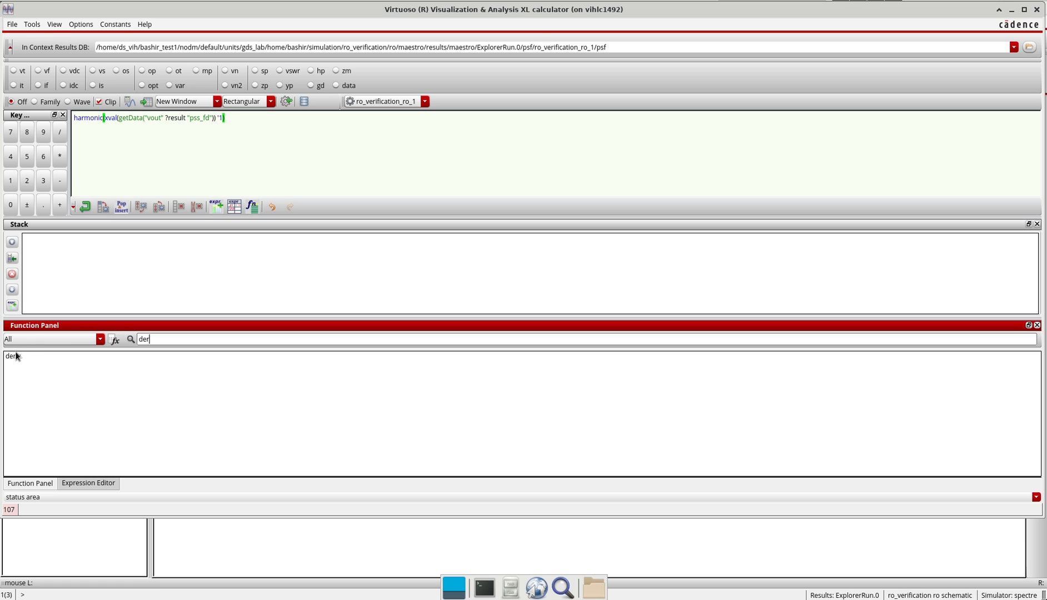
{"action": "double_click", "coordinate": [15, 357]}
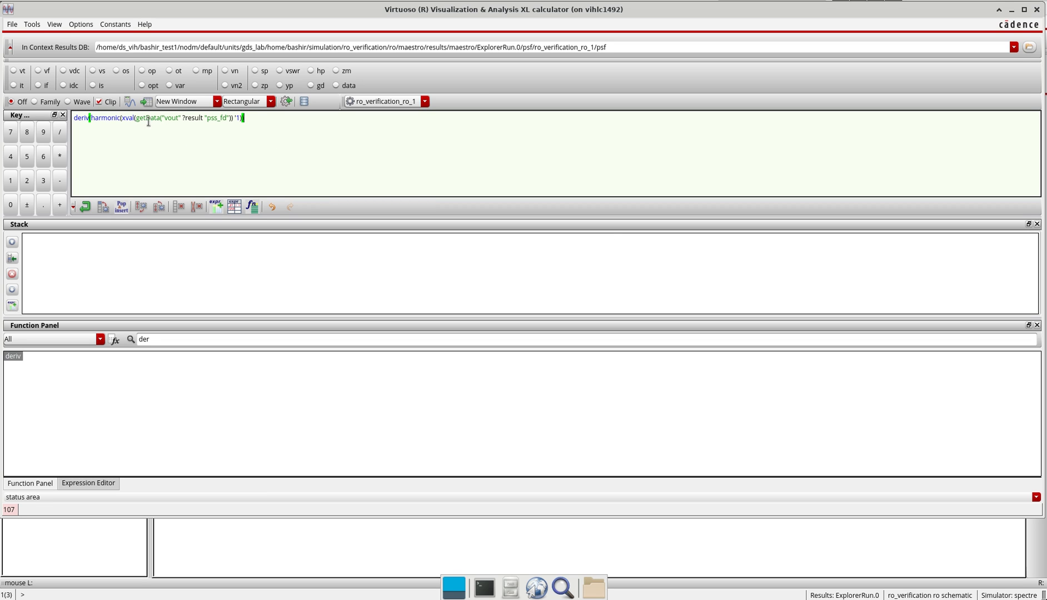
{"action": "left_click", "coordinate": [131, 103]}
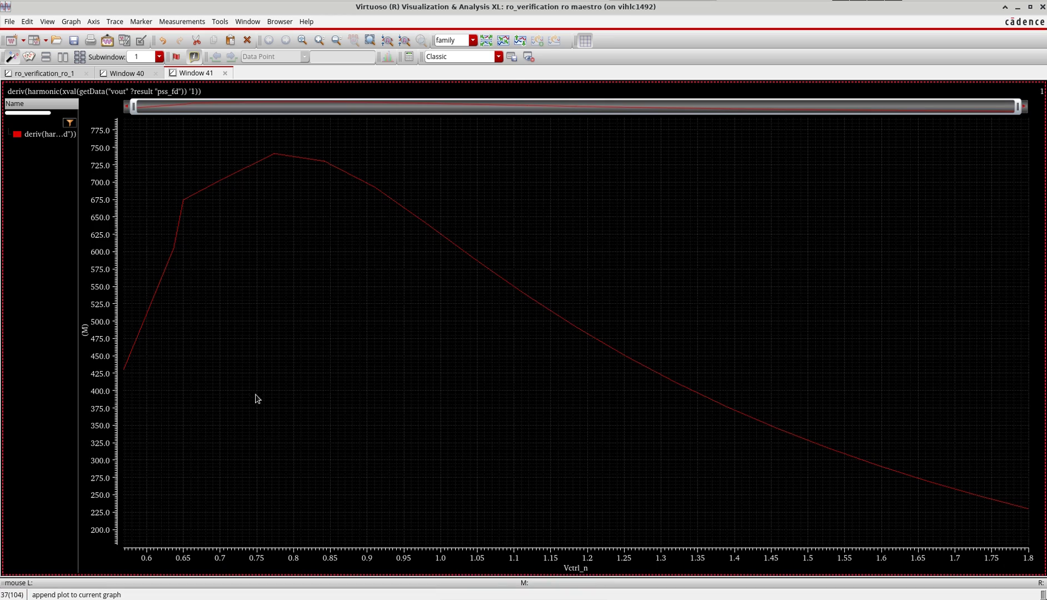